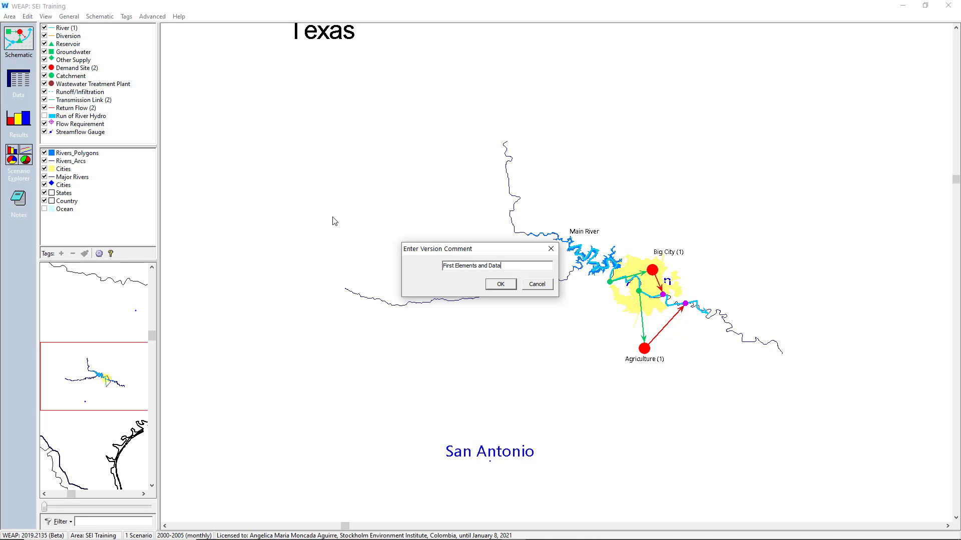
- Save the area version with the comment "First Elements and Data" and check the list of versions available for reverting
click(498, 283)
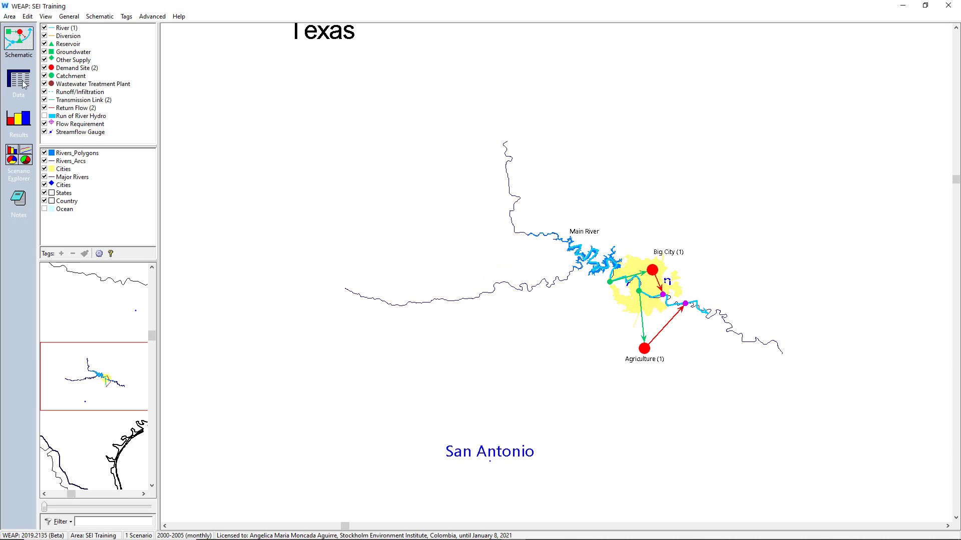
click(7, 16)
mouse_move(55, 97)
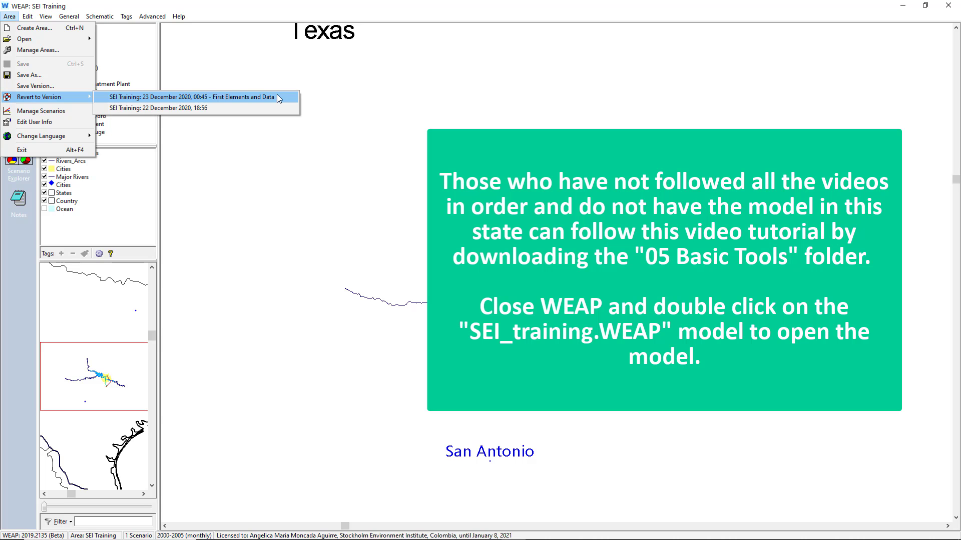
click(285, 178)
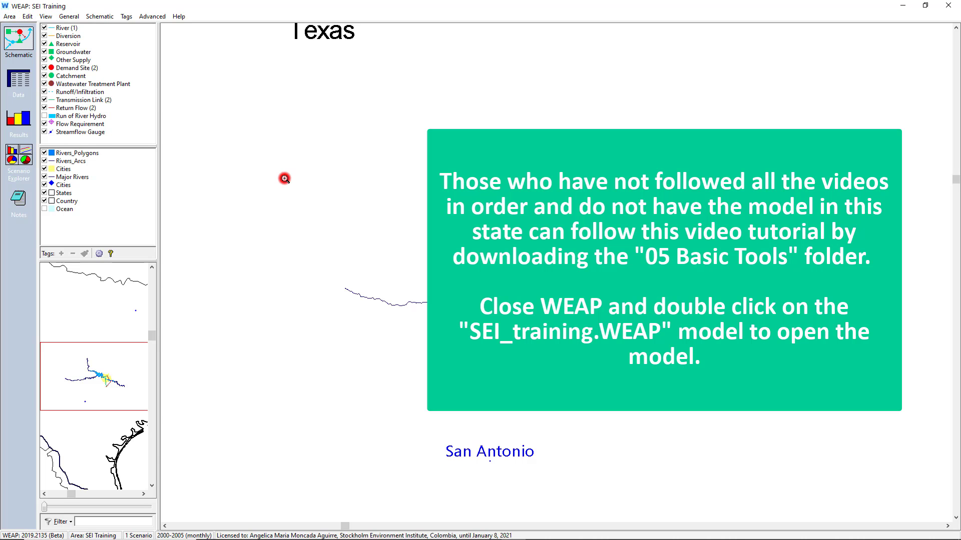
- Close the current area and open the SEI_training.WEAP model from the 05 Basic Tools folder, accepting the prefilled initials
click(407, 482)
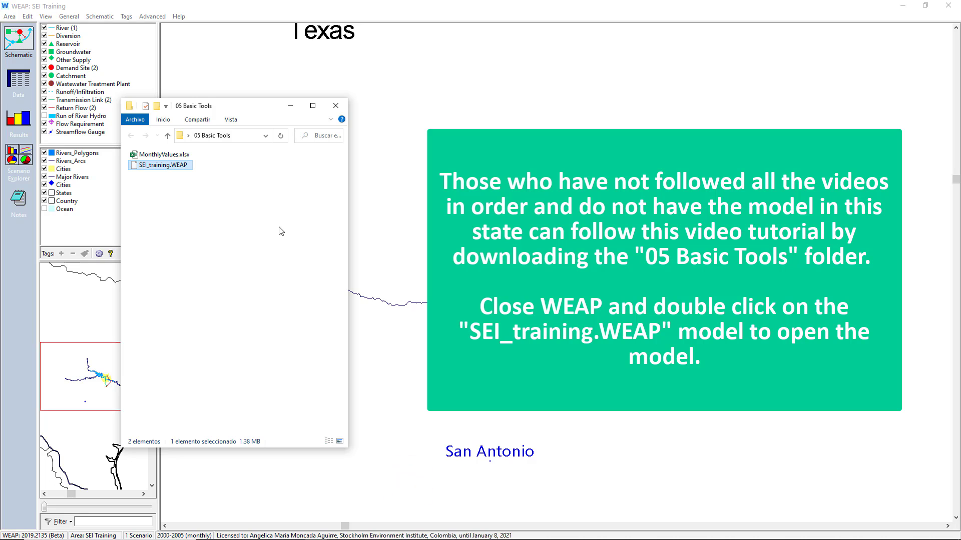
click(279, 227)
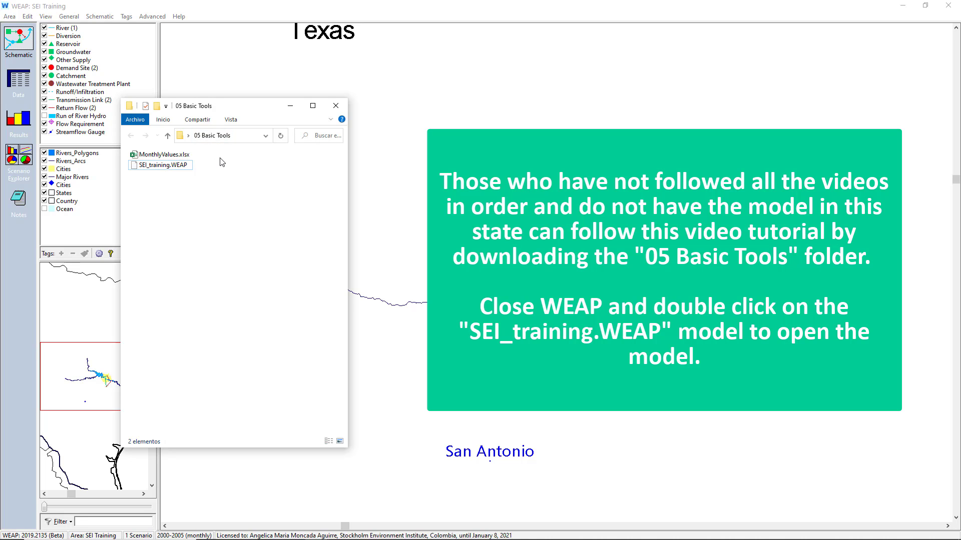
click(946, 5)
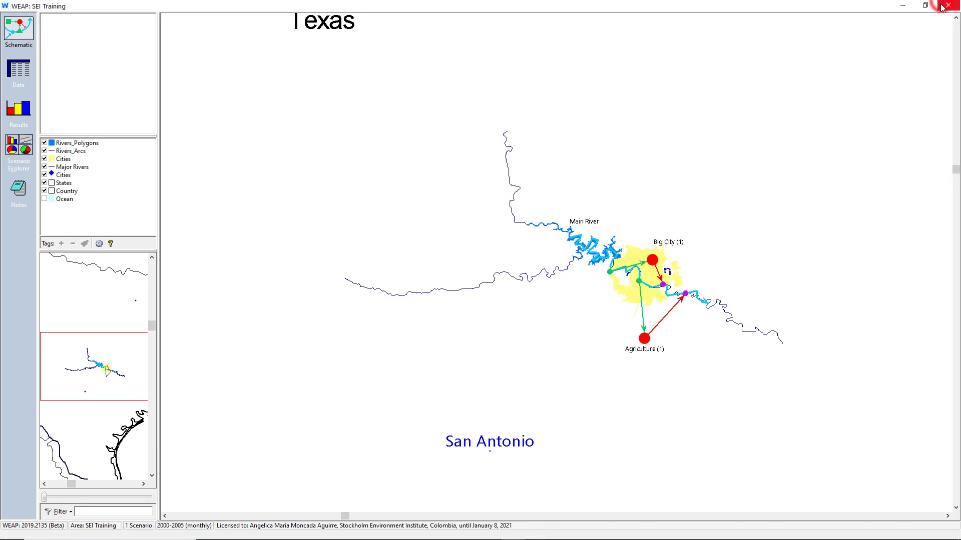
double_click(165, 165)
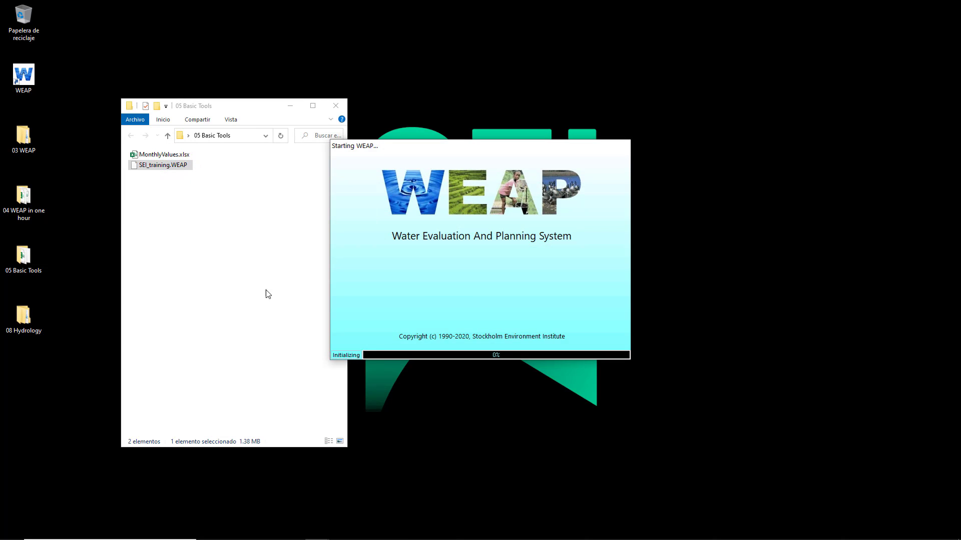
click(482, 285)
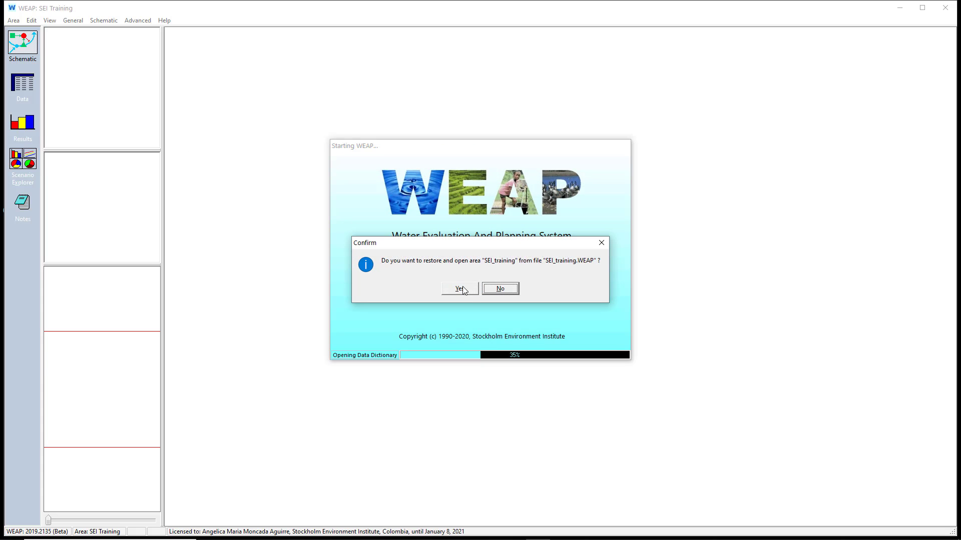
click(461, 288)
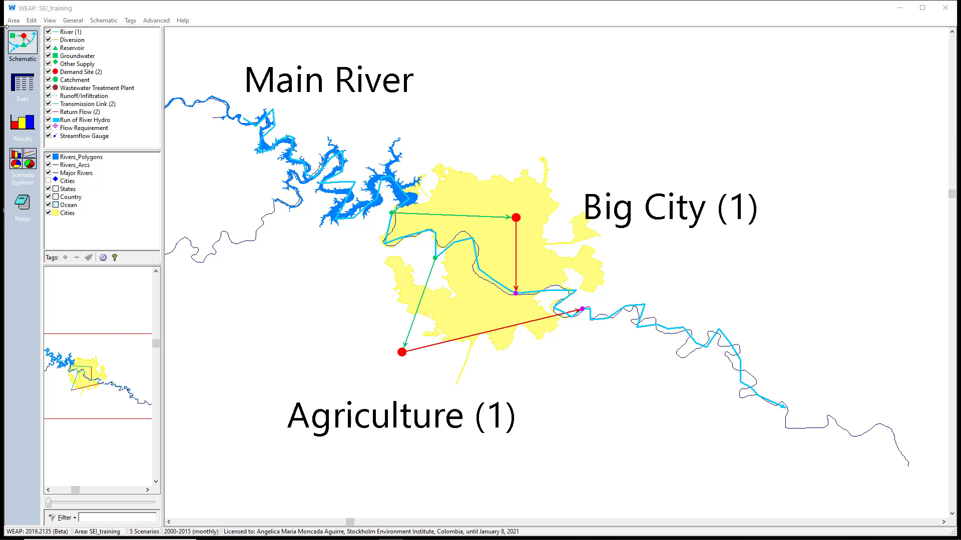
- Revert the area to the version of 14 December 2020, 11:46 - WEAP in one hour
click(13, 20)
mouse_move(60, 101)
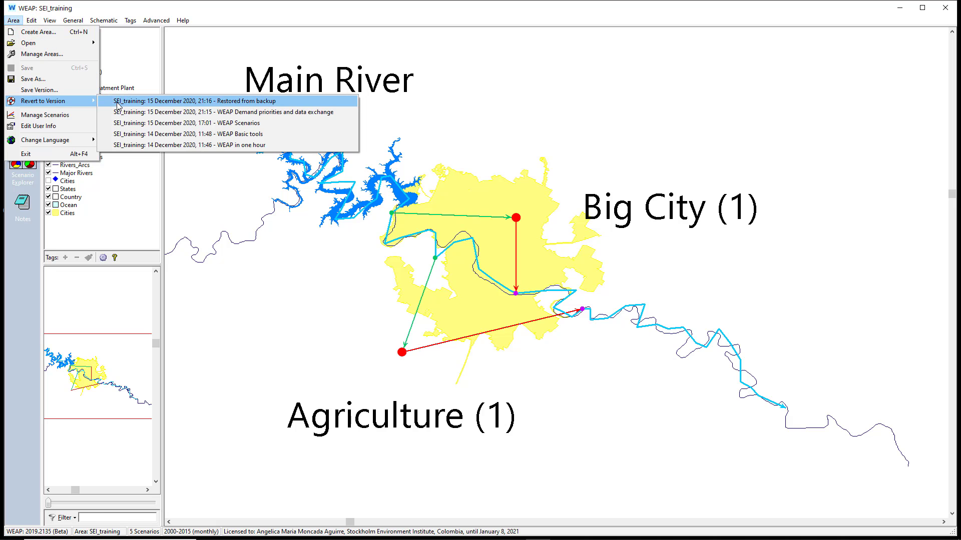
click(240, 145)
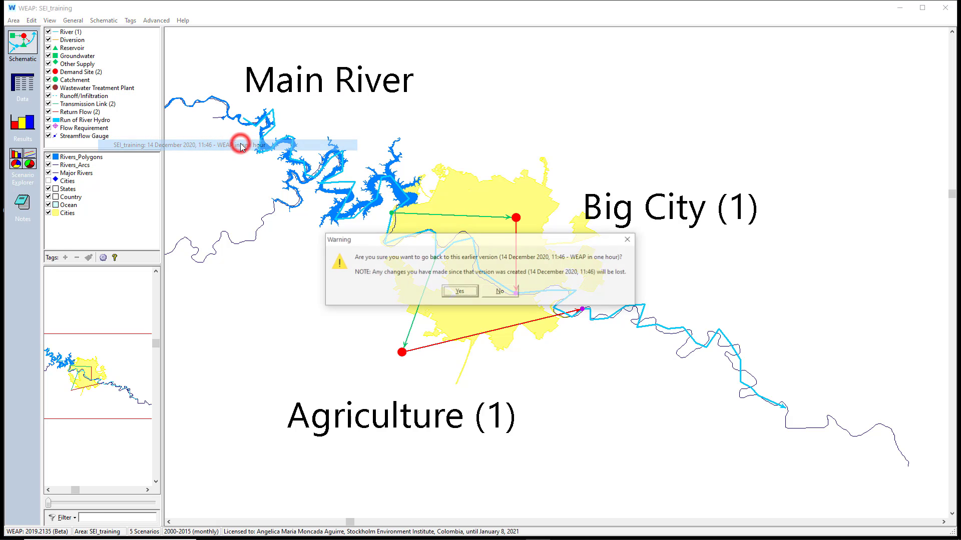
click(472, 297)
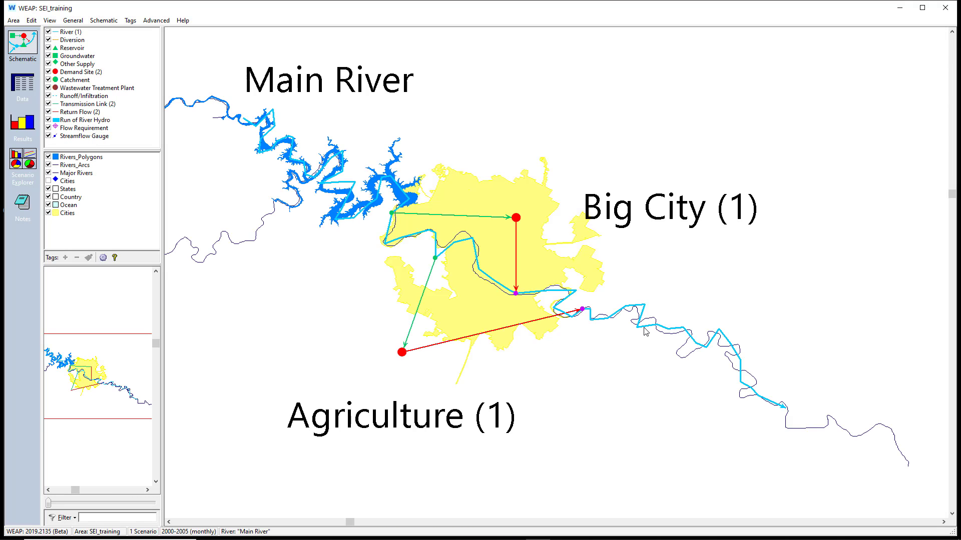
- View the list of data variables that can be edited for Main River
right_click(646, 327)
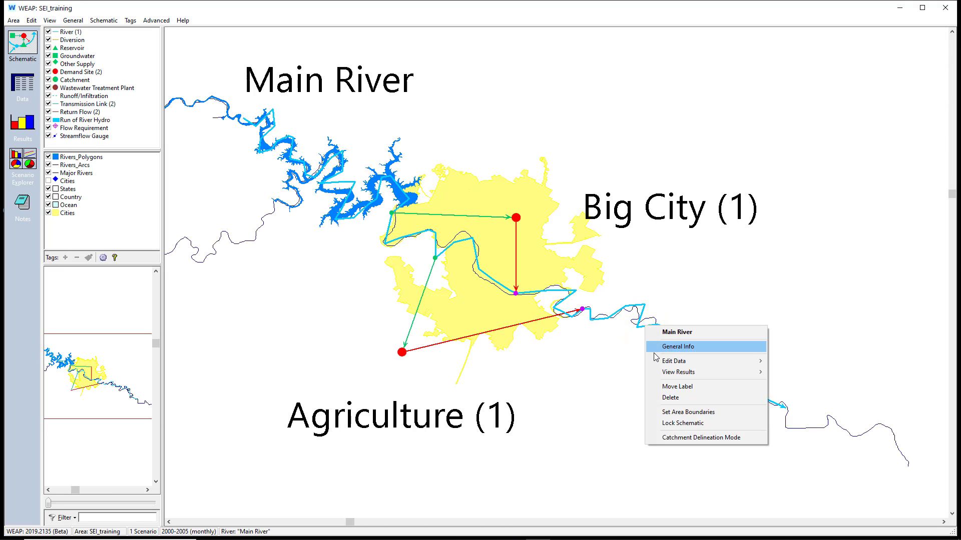
mouse_move(720, 365)
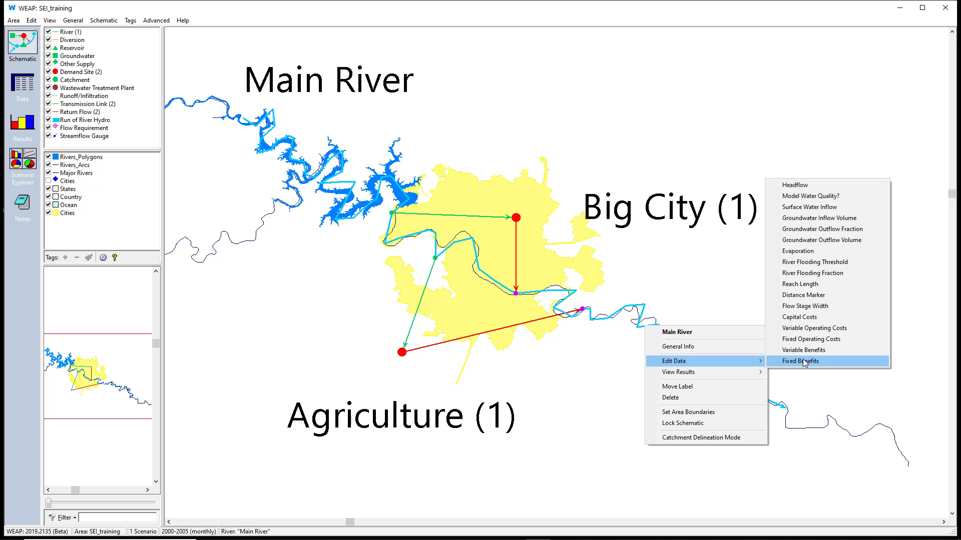
click(691, 266)
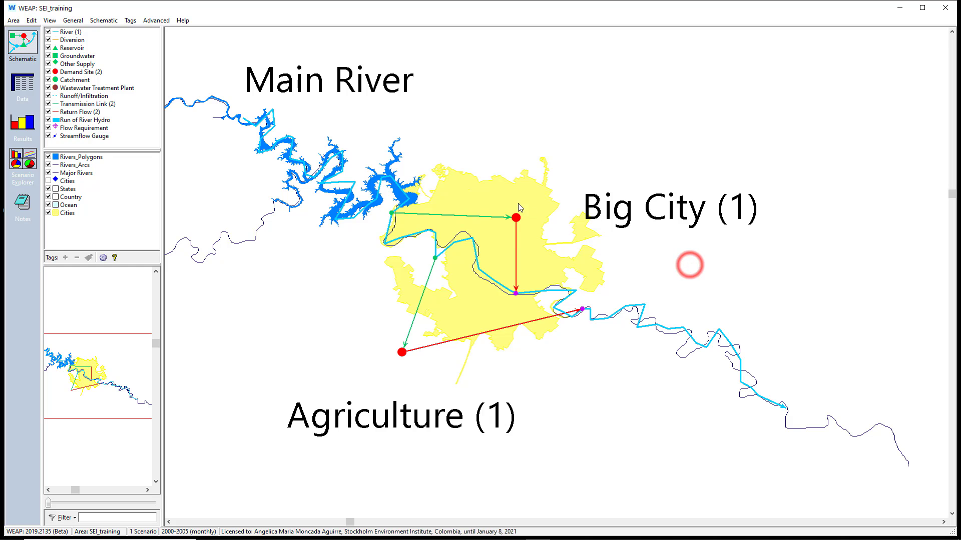
- Open the Annual Water Use Rate data of the Big City demand site from the schematic
right_click(515, 219)
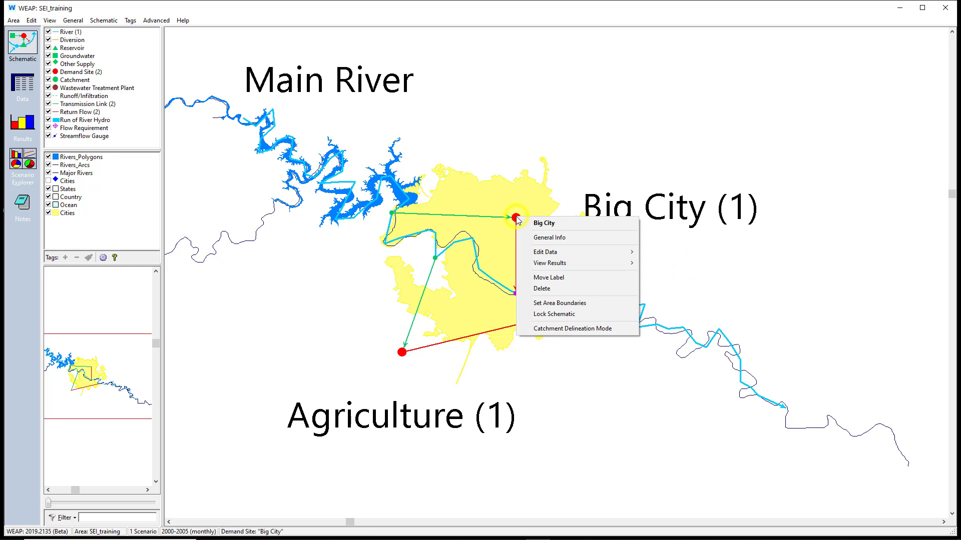
mouse_move(547, 253)
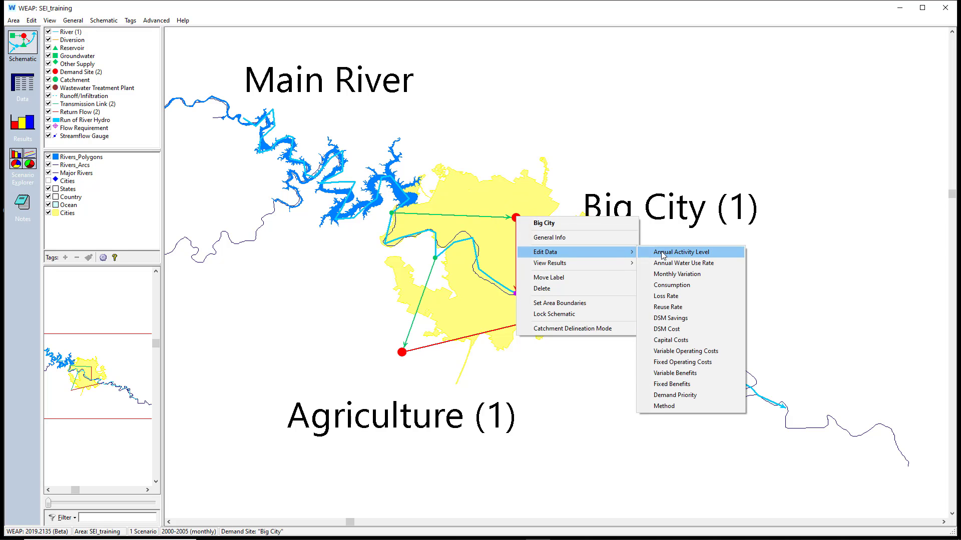
click(674, 263)
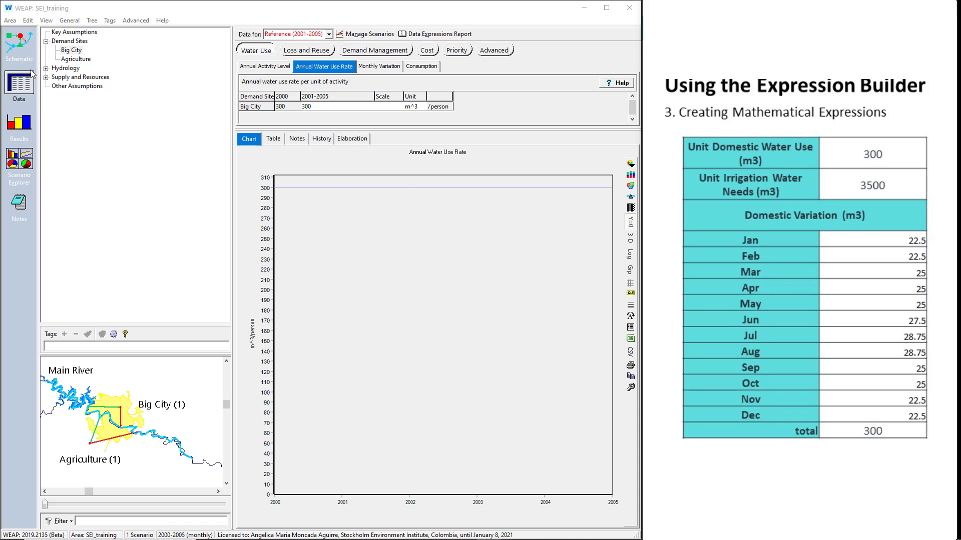
- Add a key assumption named "Unit Domestic Water Use" in Current Accounts
click(71, 32)
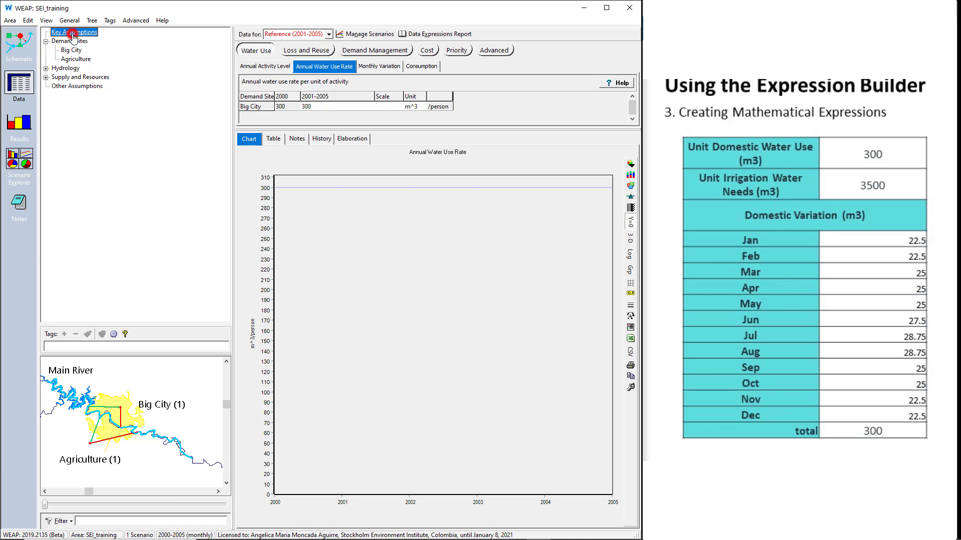
right_click(73, 33)
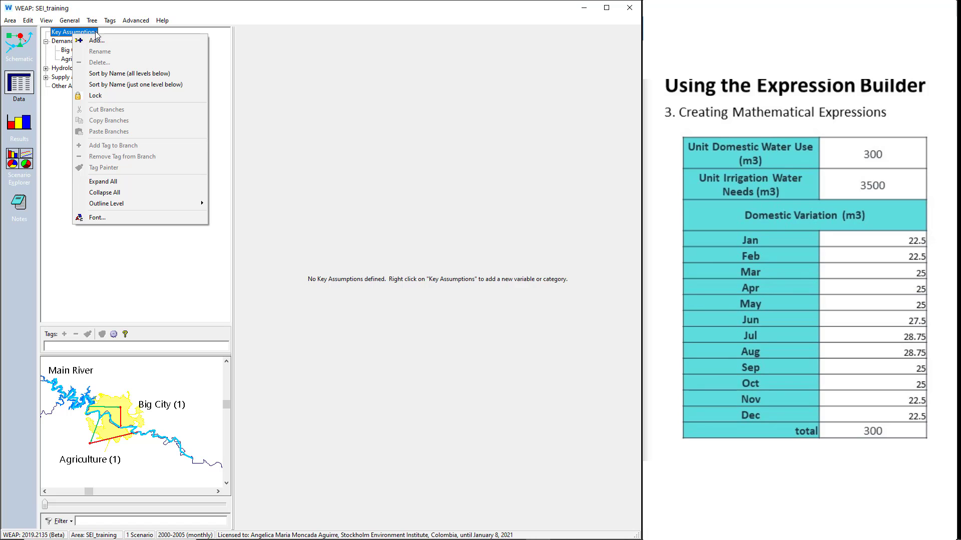
click(110, 40)
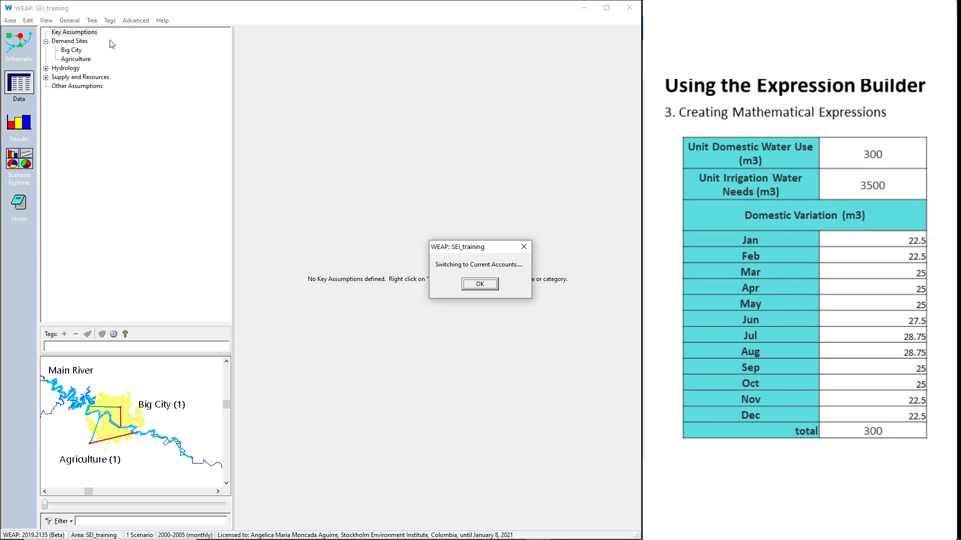
click(479, 284)
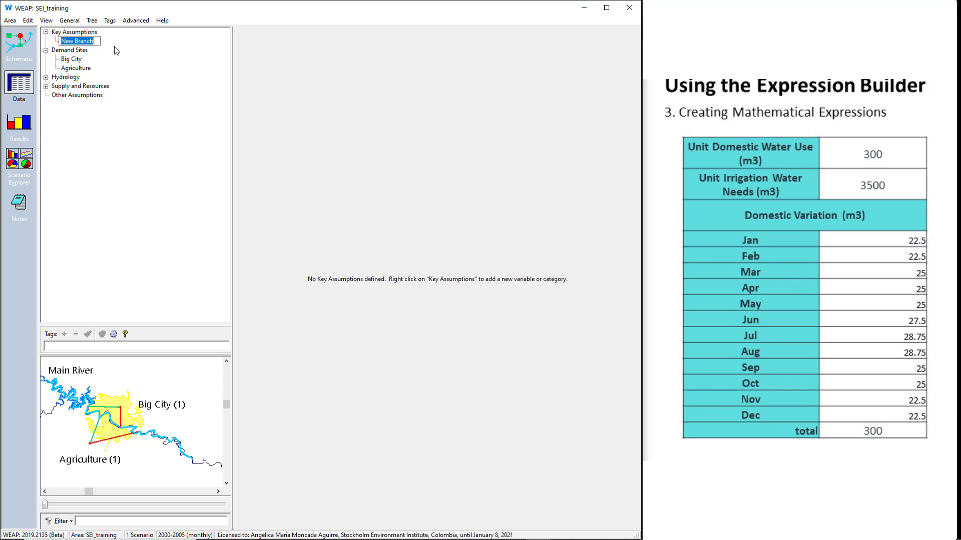
text(Unit Domestic Water)
key(Return)
text(Use)
key(Return)
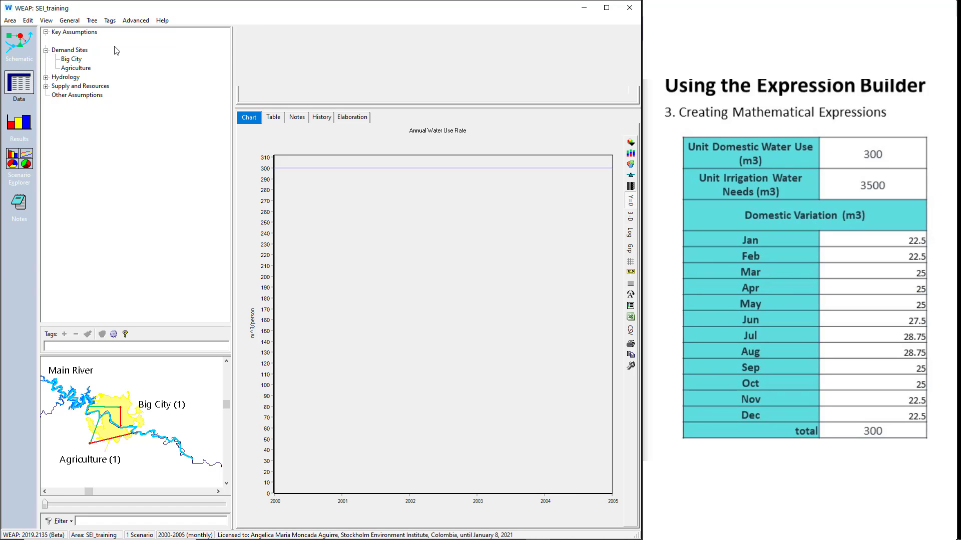
- Add a second key assumption named "Unit Irrigation Water Needs"
right_click(87, 34)
click(95, 34)
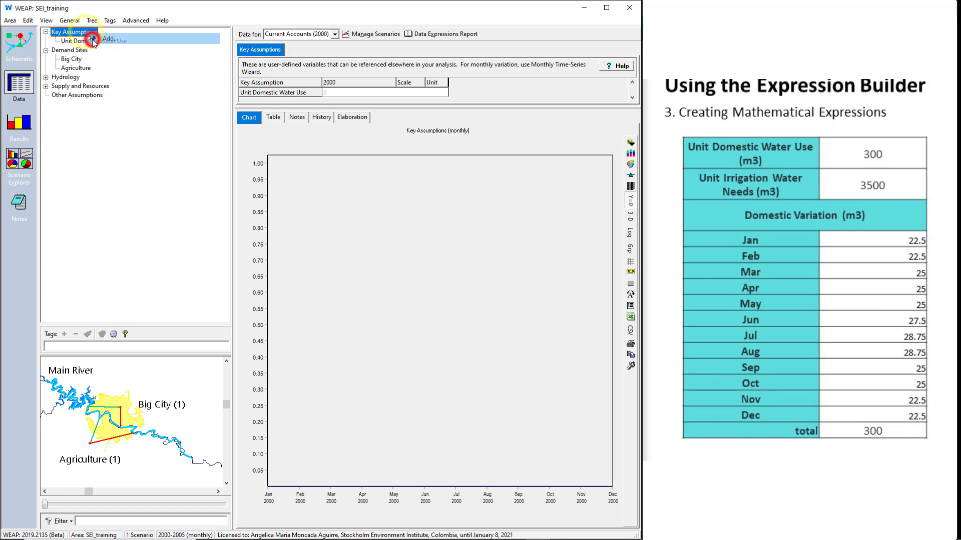
text(Unit Irrigation Water Needs)
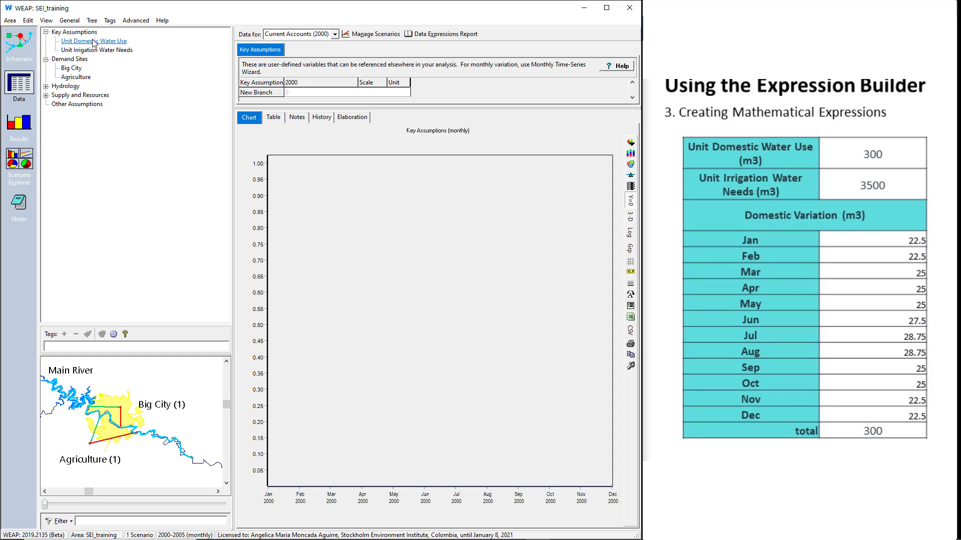
key(Return)
- Add a third key assumption named "Domestic Variation"
right_click(91, 35)
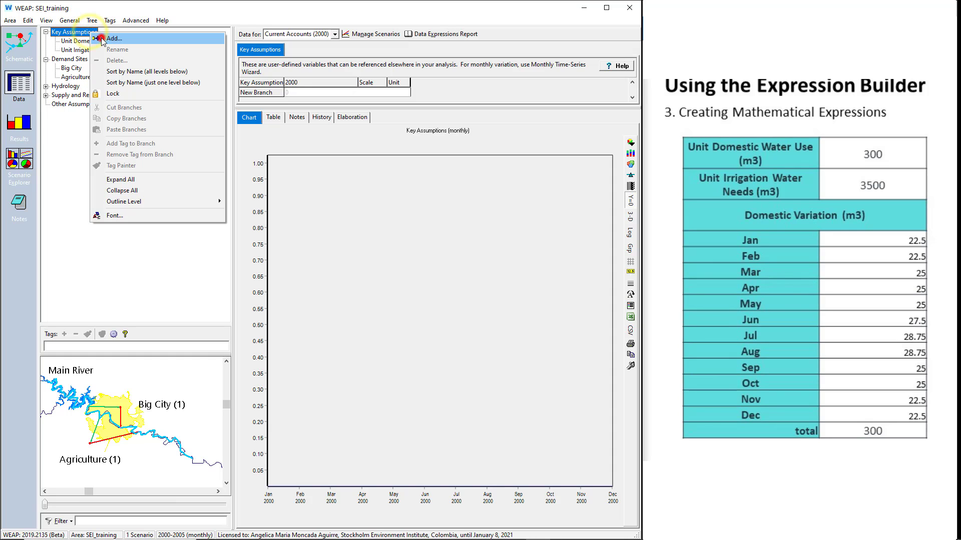
click(102, 39)
text(Domest)
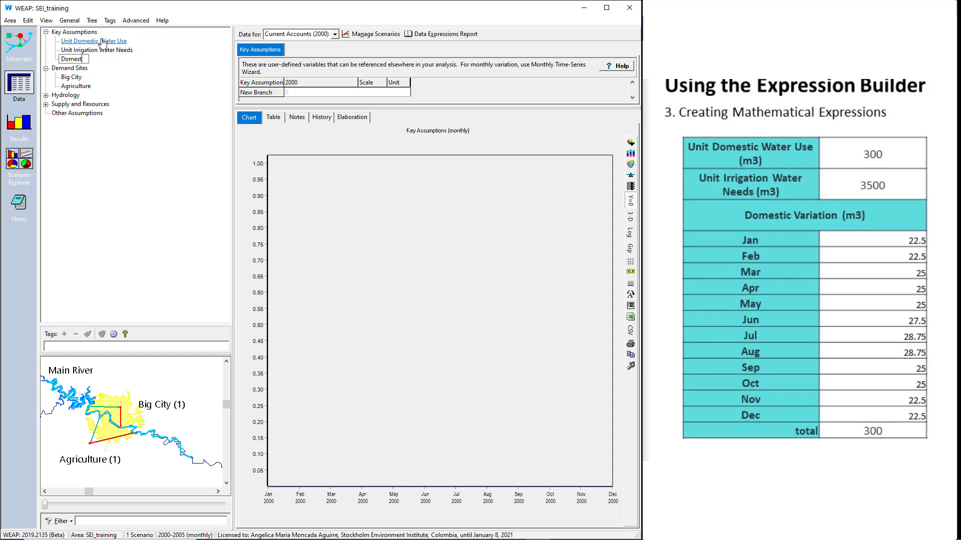
text(ic Variation)
key(Return)
- Set the 2000 values of Unit Domestic Water Use to 300 and Unit Irrigation Water Needs to 3500
click(74, 32)
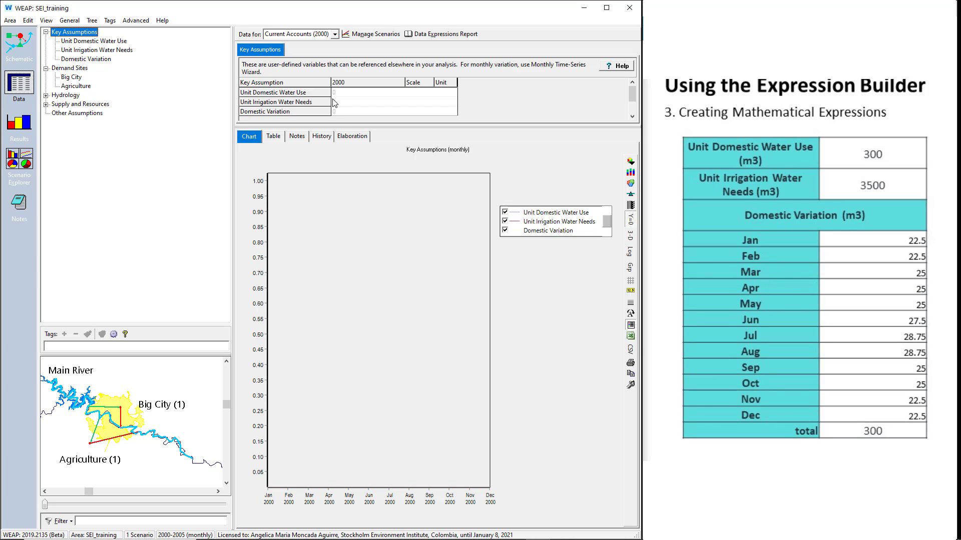
click(337, 93)
text(300)
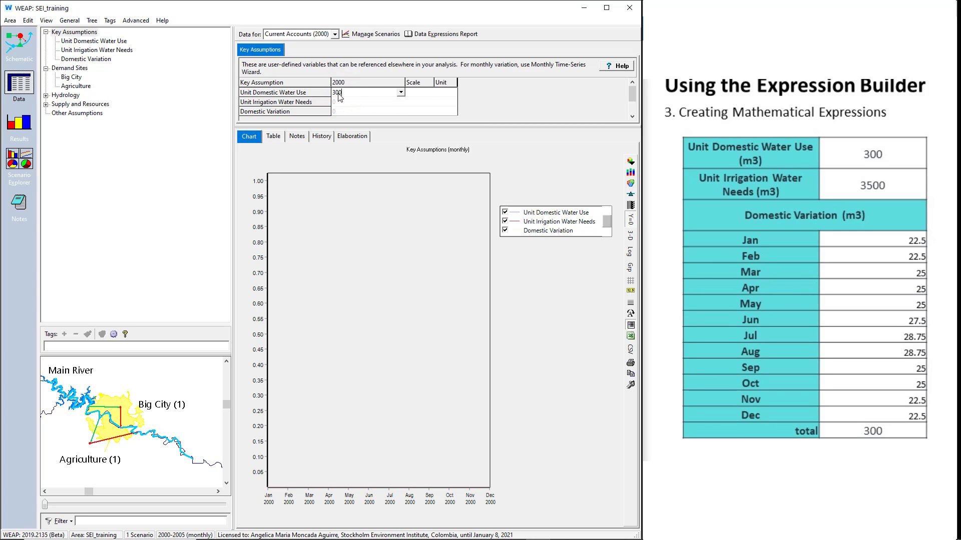
key(Tab)
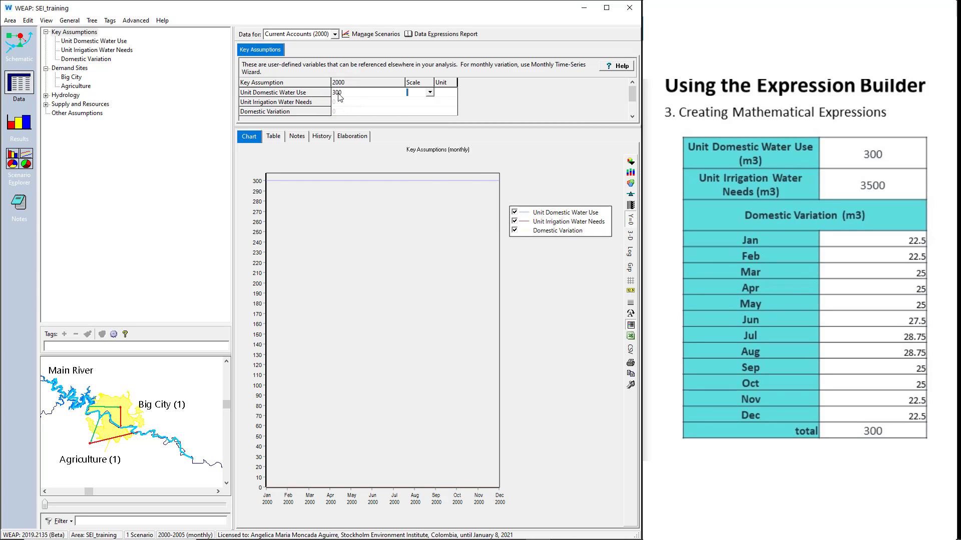
click(337, 102)
text(3500)
key(Tab)
- Paste Domestic Variation's monthly values: Jan-Feb 22.5, Mar-May 25, Jun 27.5, Jul-Aug 28.75, Sep-Oct 25, Nov-Dec 22.5
click(342, 111)
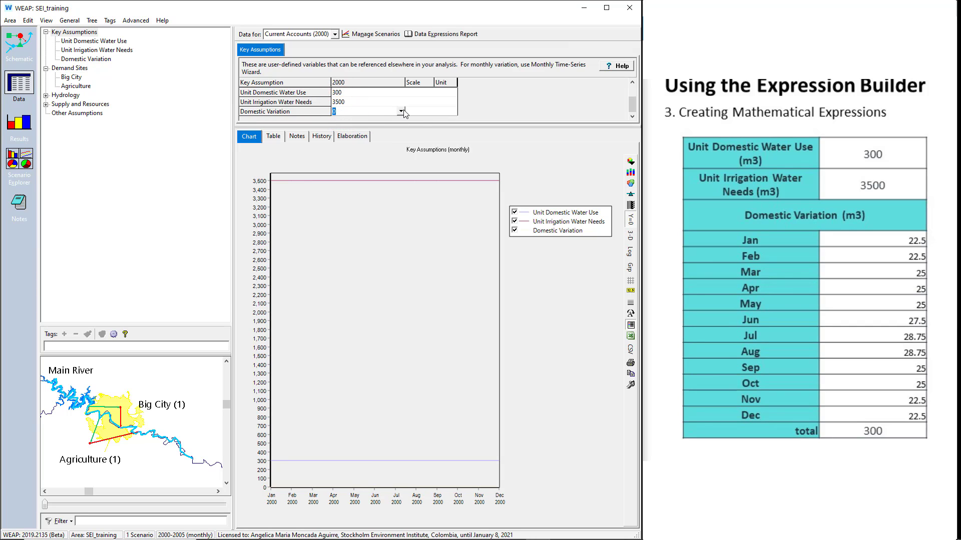
click(402, 111)
click(367, 132)
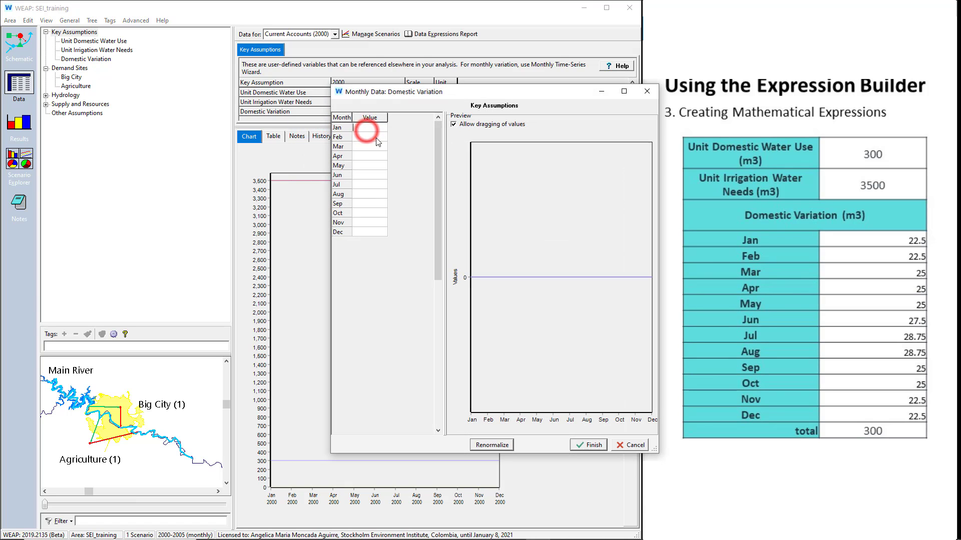
text(22.500 22.500 25.000 25.000 25.000 27.500 28.750 28.750 25.000 25.000 22.500 22.500)
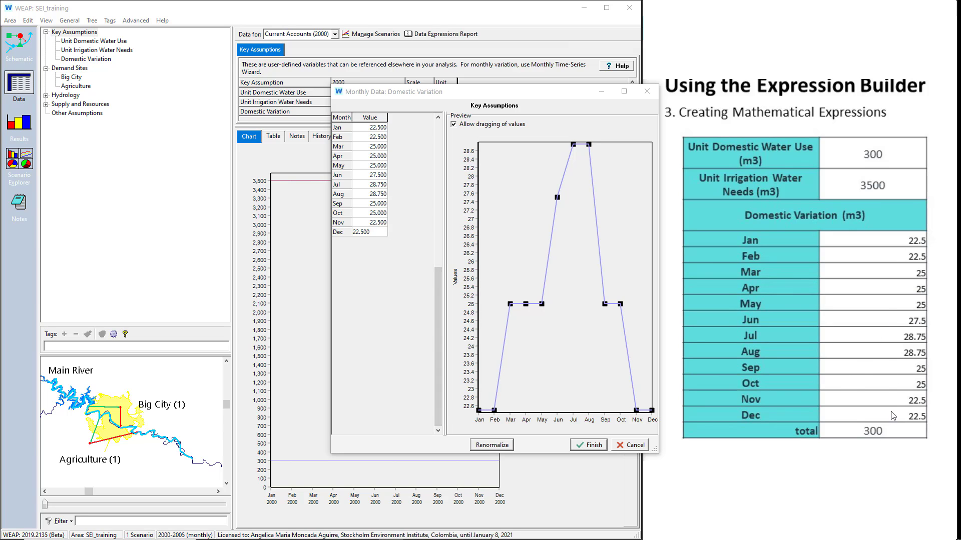
click(599, 444)
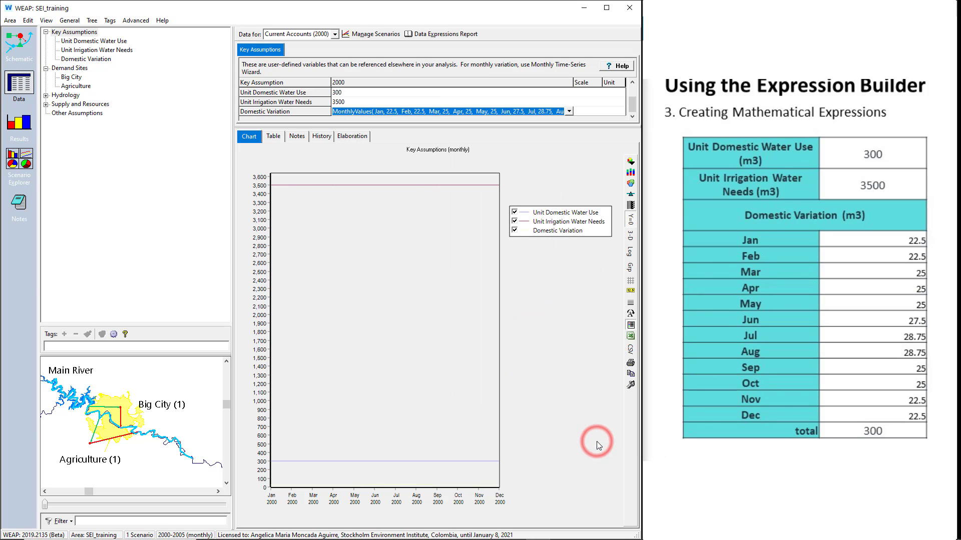
- Switch to the MonthlyValues.xlsx workbook in Excel, copy the MonthlyValues expression in cell B16, and return to WEAP
click(395, 492)
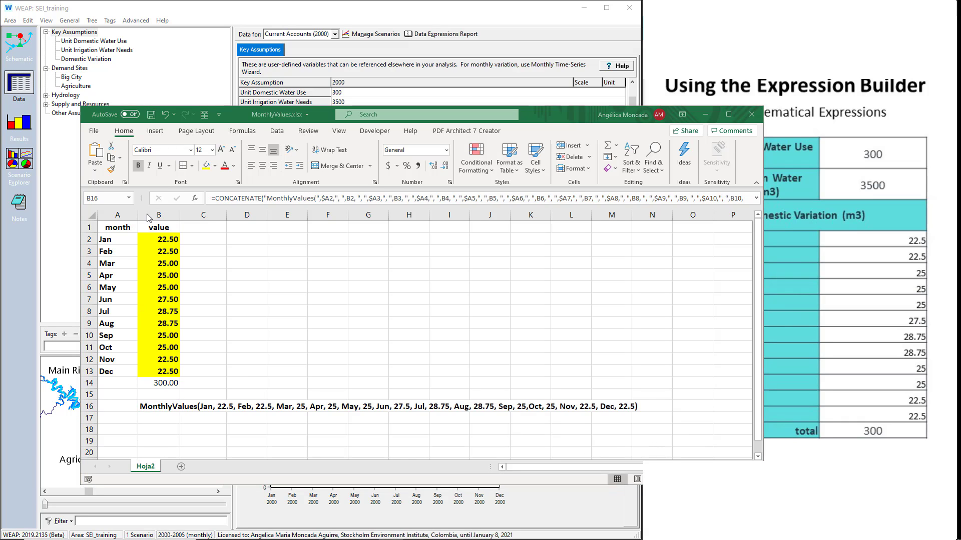
click(162, 407)
key(ctrl+c)
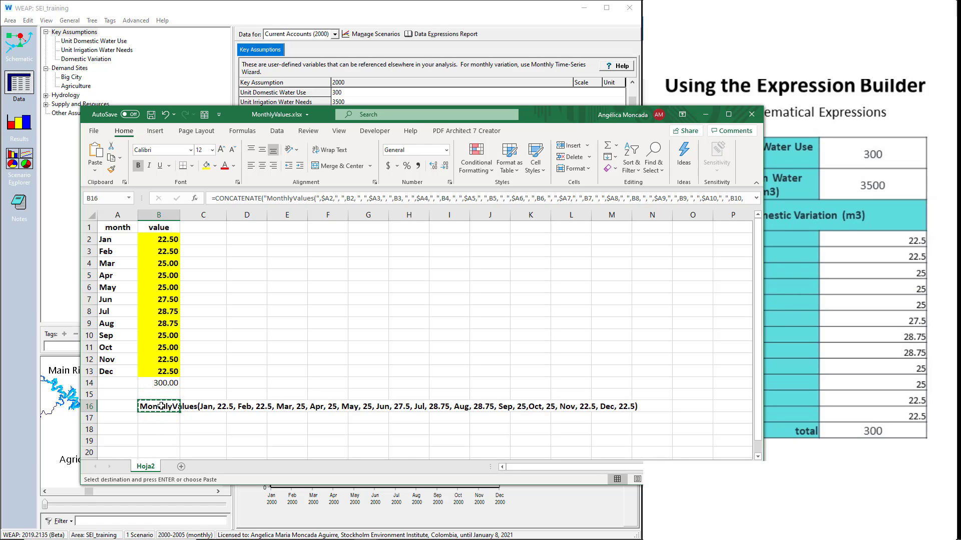
click(705, 114)
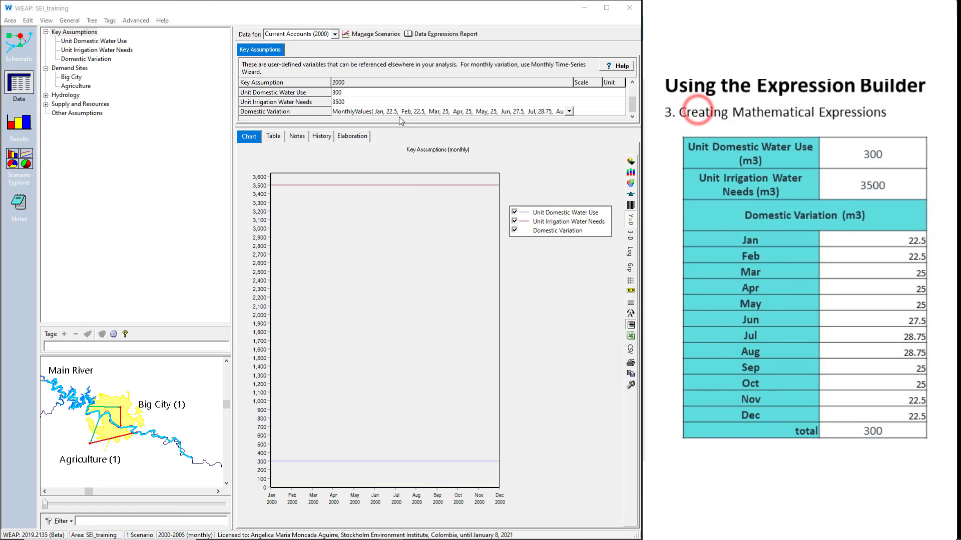
- Replace Domestic Variation's entire 2000 expression with the copied MonthlyValues expression
click(378, 112)
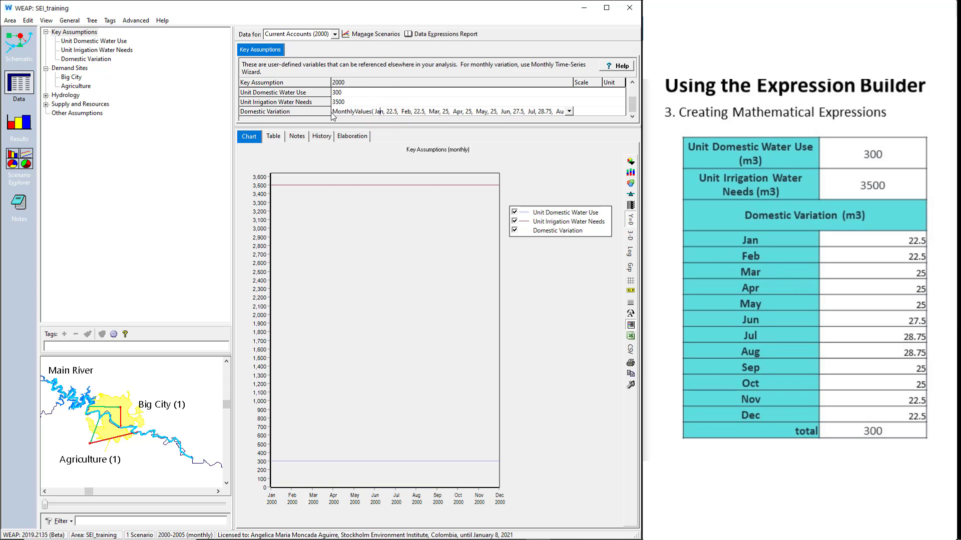
drag(332, 112, 586, 120)
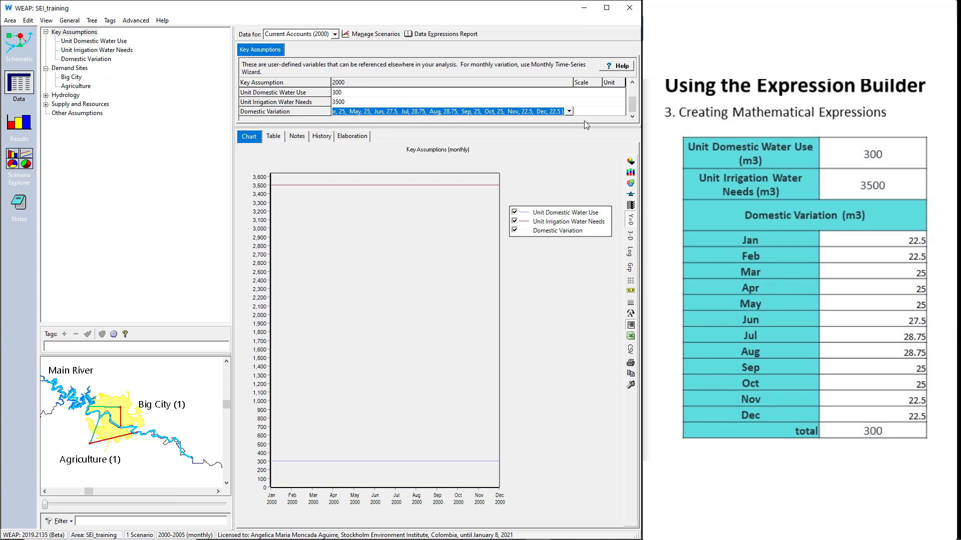
key(Delete)
key(ctrl+v)
key(Return)
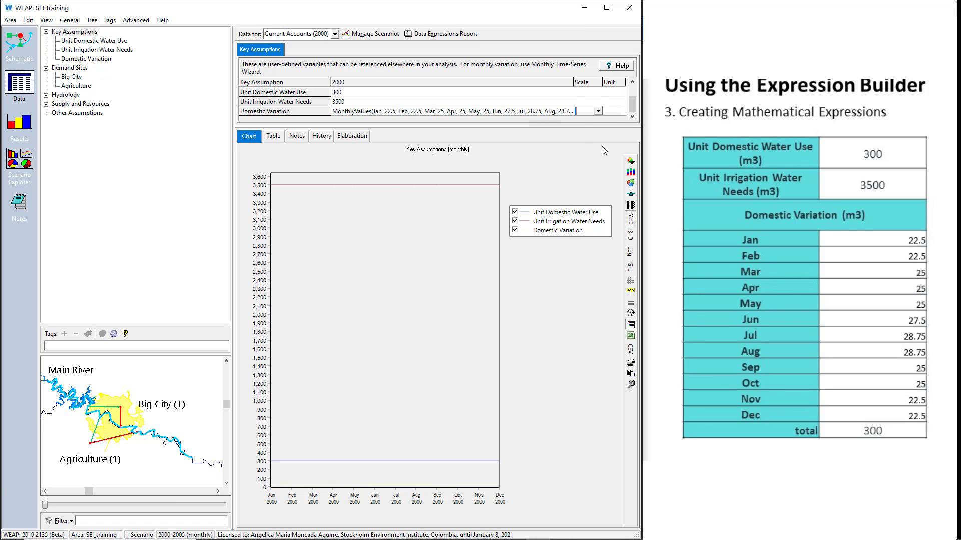
- Set the unit of the Unit Domestic Water Use key assumption to Cubic Meters from the Volume group
click(616, 93)
click(620, 93)
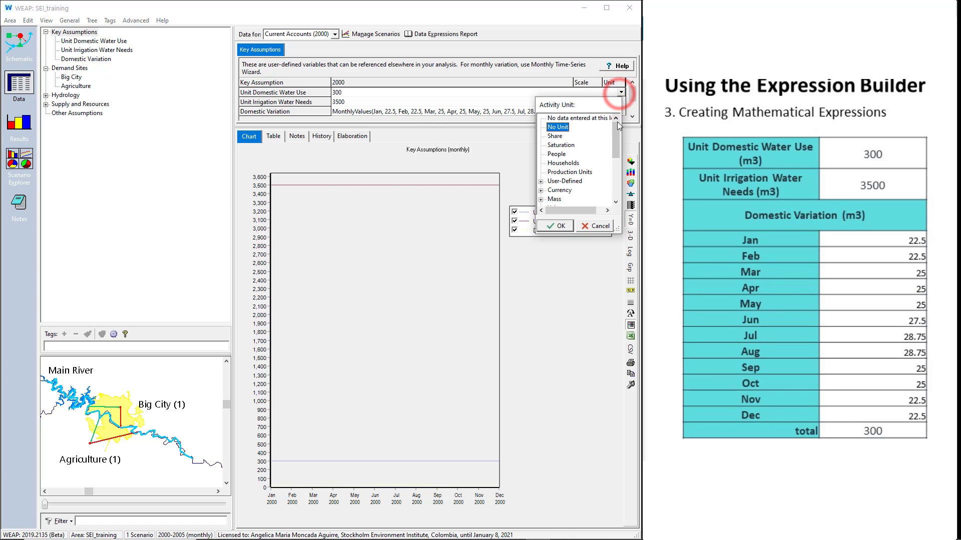
drag(617, 126, 618, 141)
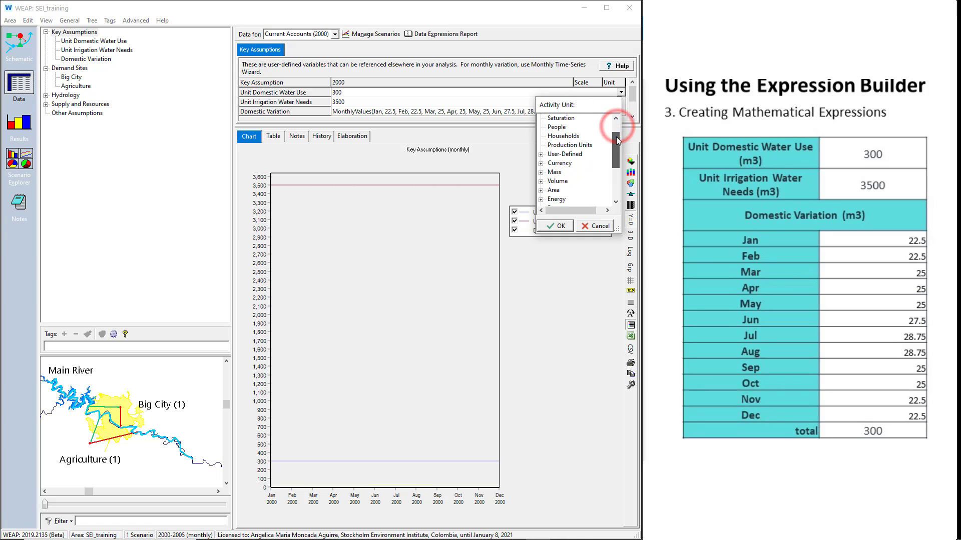
click(541, 181)
click(575, 127)
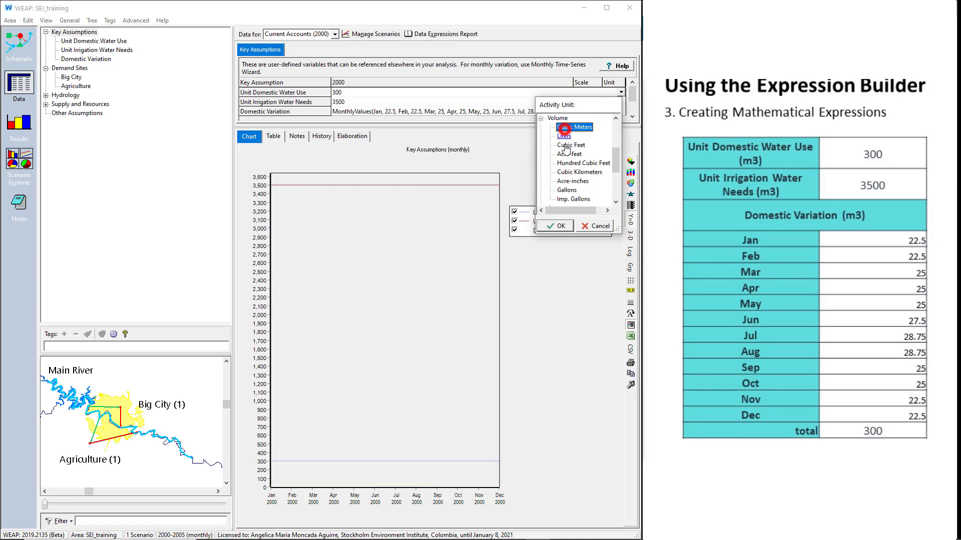
click(556, 225)
- Set the unit of the Unit Irrigation Water Needs key assumption to Cubic Meters
click(623, 100)
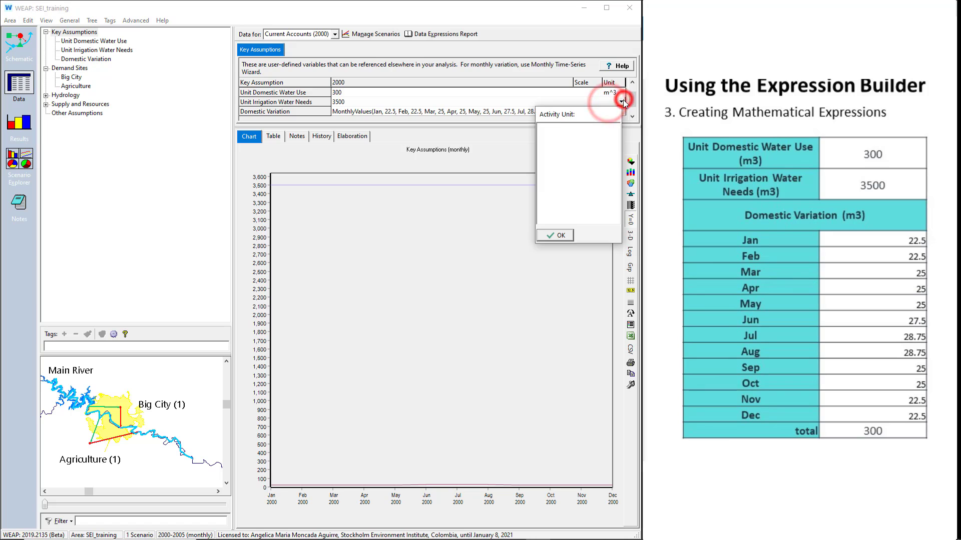
drag(613, 149, 612, 167)
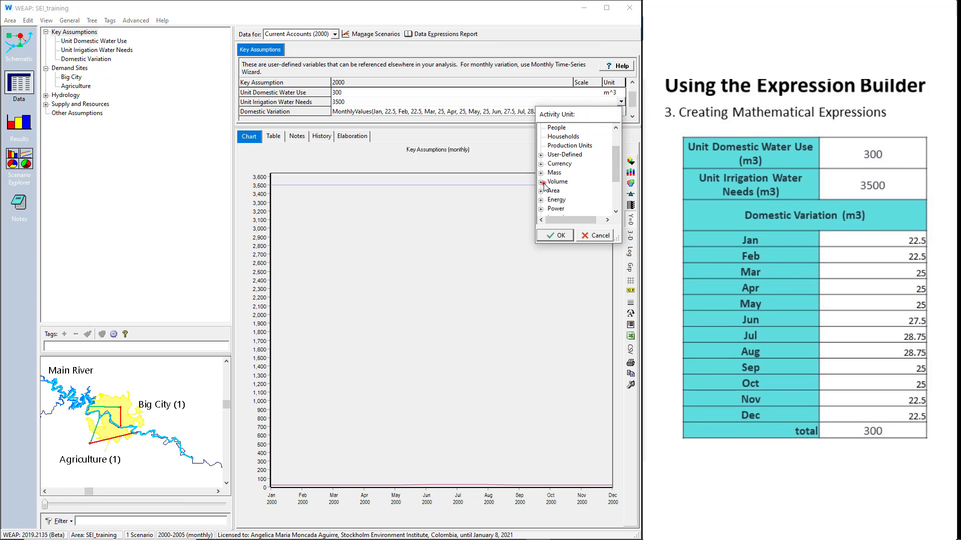
click(540, 181)
click(565, 137)
click(560, 234)
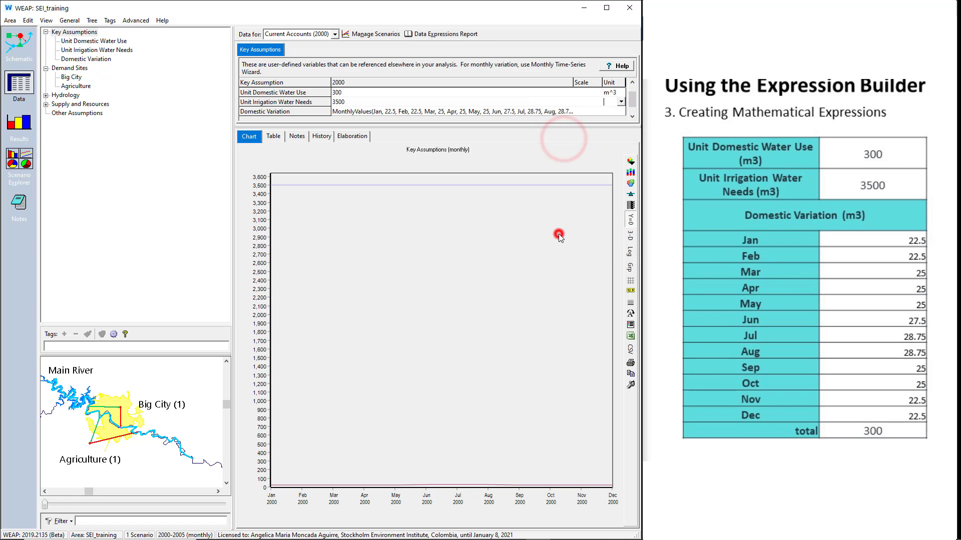
- Set the unit of the Domestic Variation key assumption to Cubic Meters
click(613, 112)
click(621, 112)
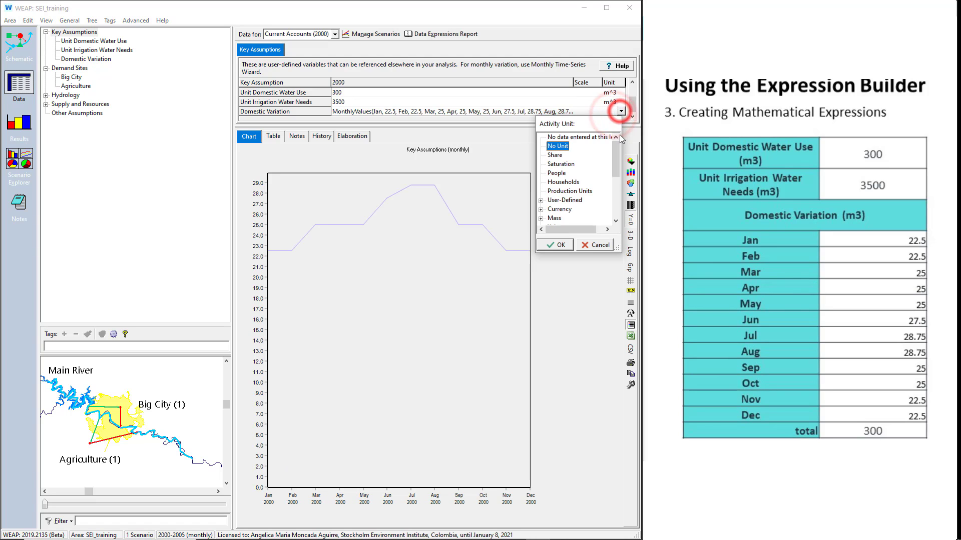
drag(614, 145, 614, 159)
click(541, 191)
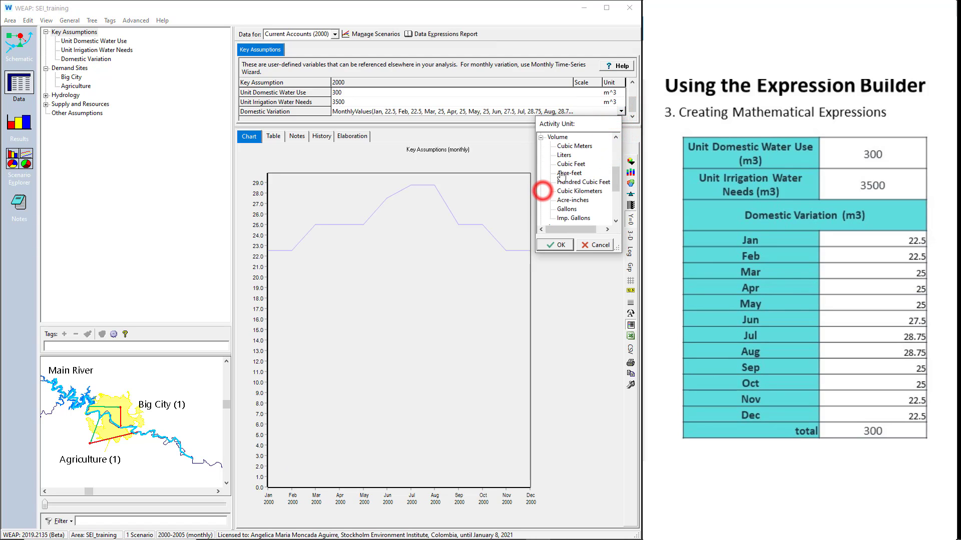
click(568, 150)
click(560, 244)
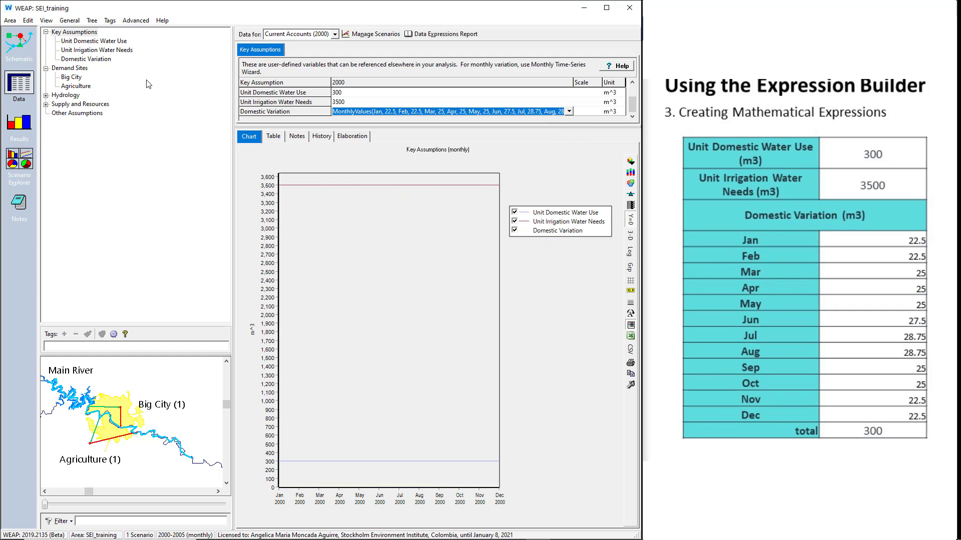
- Open the Expression Builder for the Big City demand site's Annual Water Use Rate and look over its functions and branches
click(70, 68)
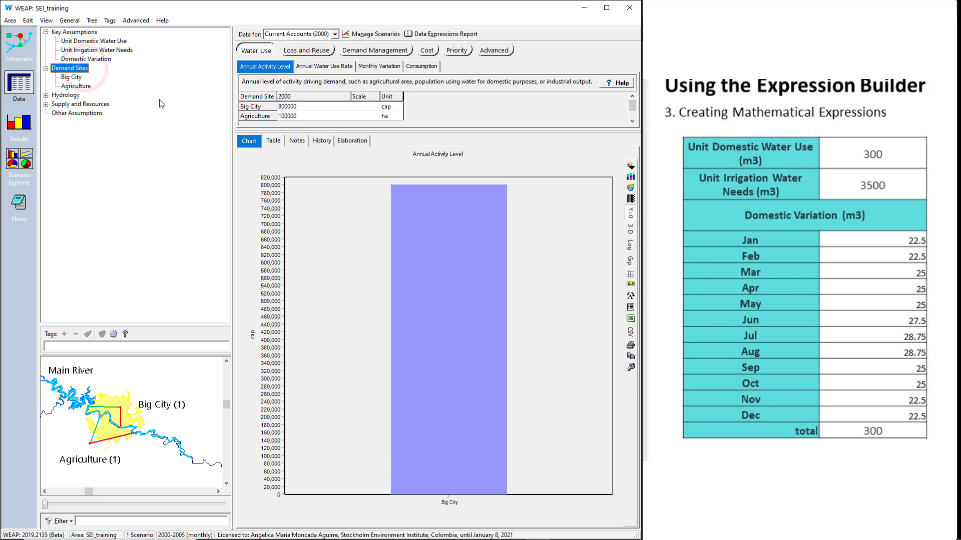
click(313, 69)
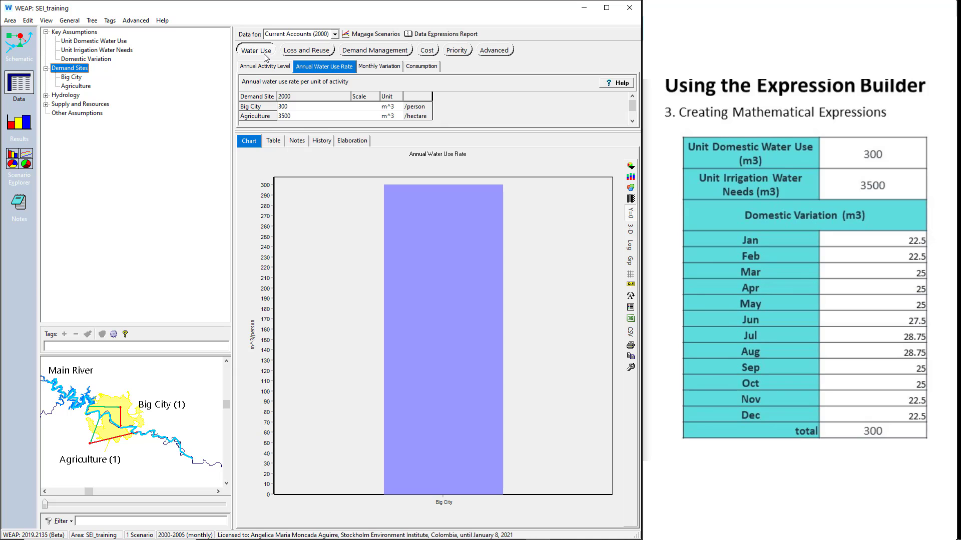
click(344, 108)
click(347, 107)
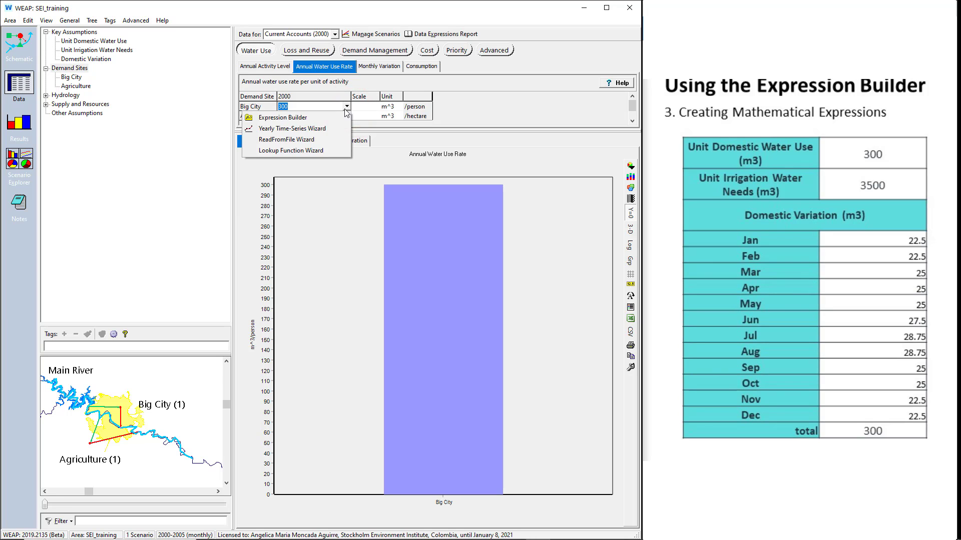
click(337, 118)
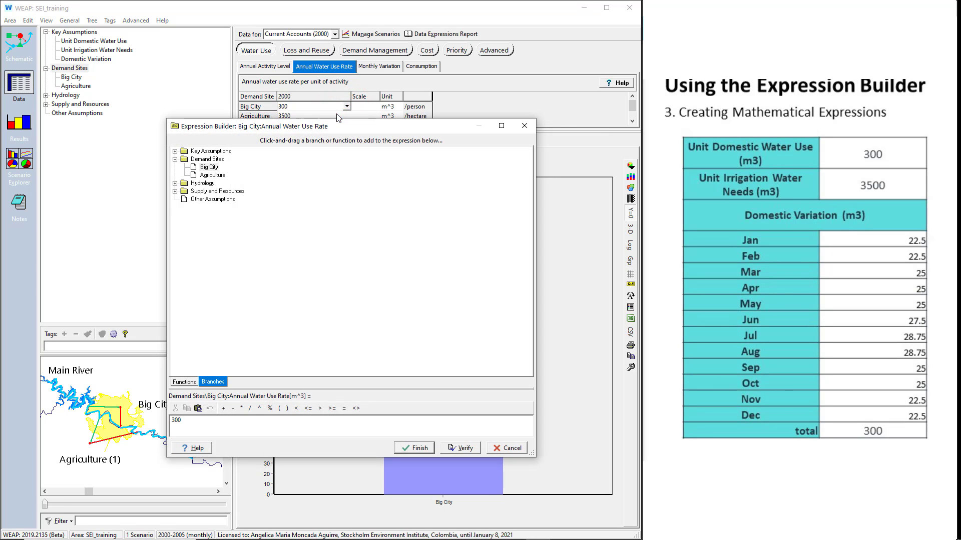
click(227, 428)
click(184, 382)
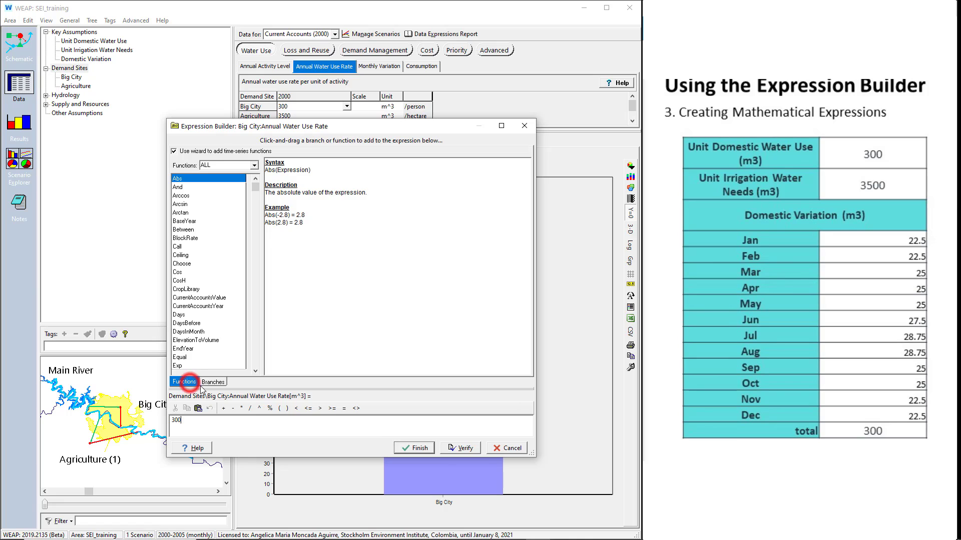
click(212, 384)
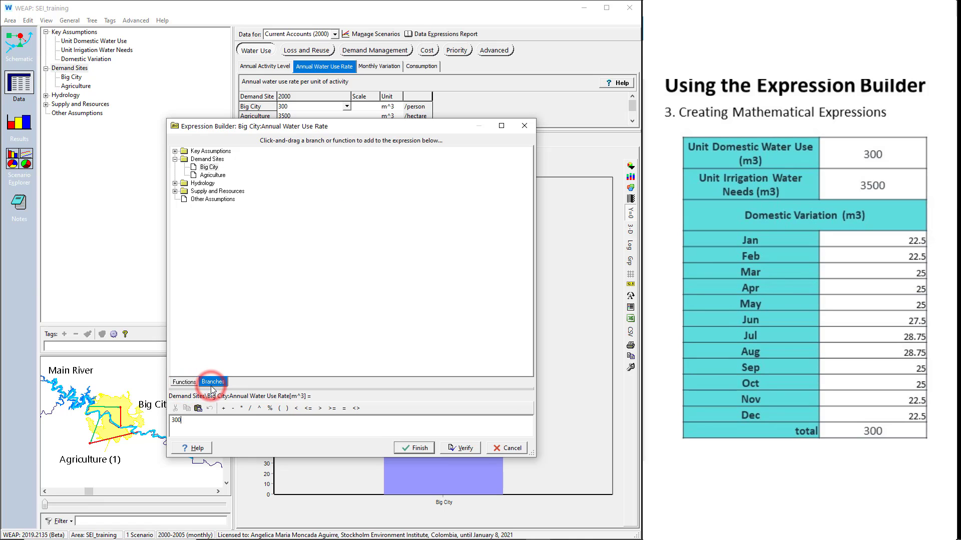
- Replace Big City's Annual Water Use Rate expression with the Unit Domestic Water Use key assumption and finish the builder
click(220, 421)
key(BackSpace)
key(BackSpace)
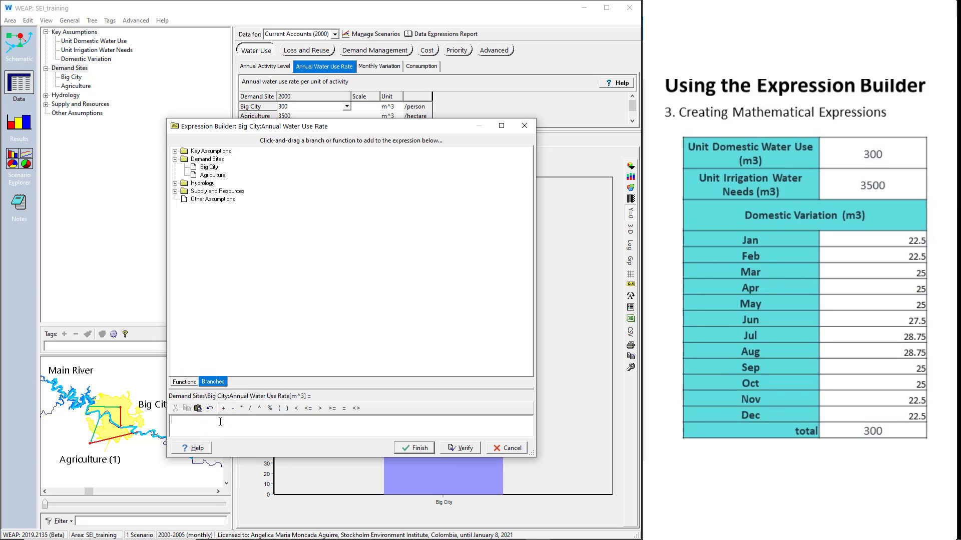
click(175, 152)
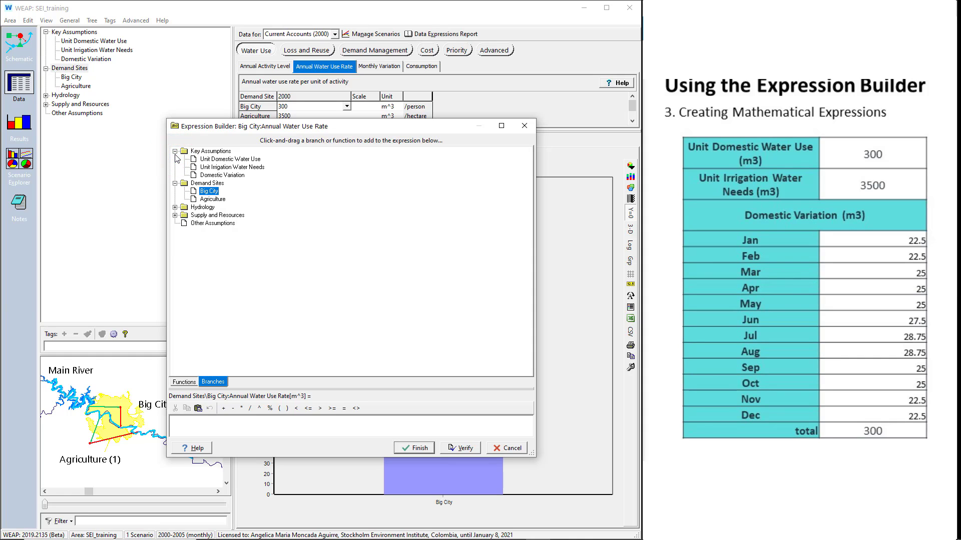
drag(229, 159, 244, 425)
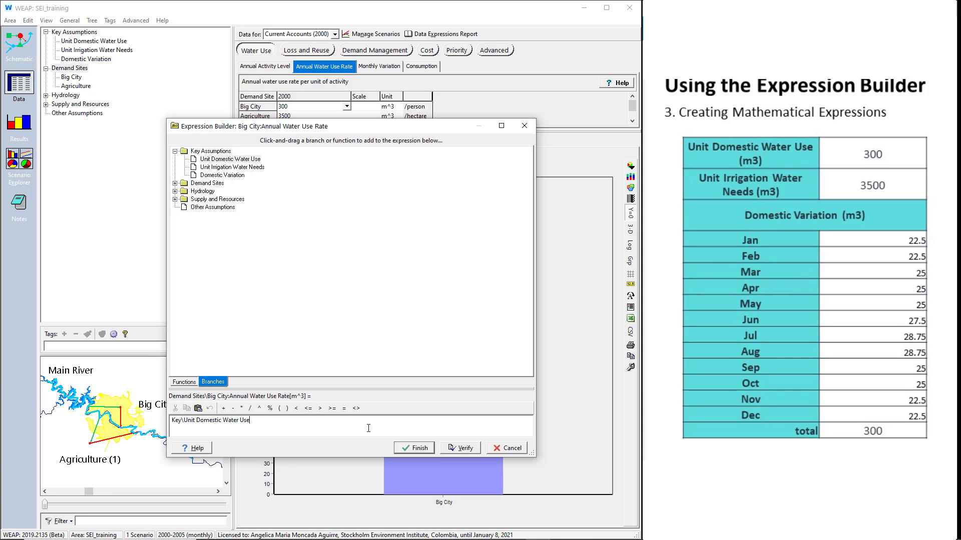
click(420, 448)
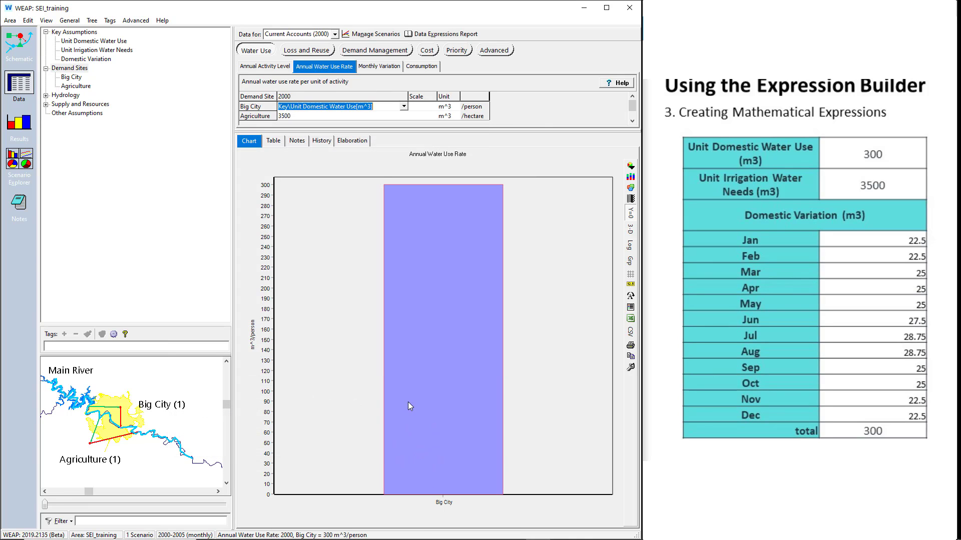
- Use the Expression Builder to replace Agriculture's Annual Water Use Rate with the Unit Irrigation Water Needs key assumption
click(379, 117)
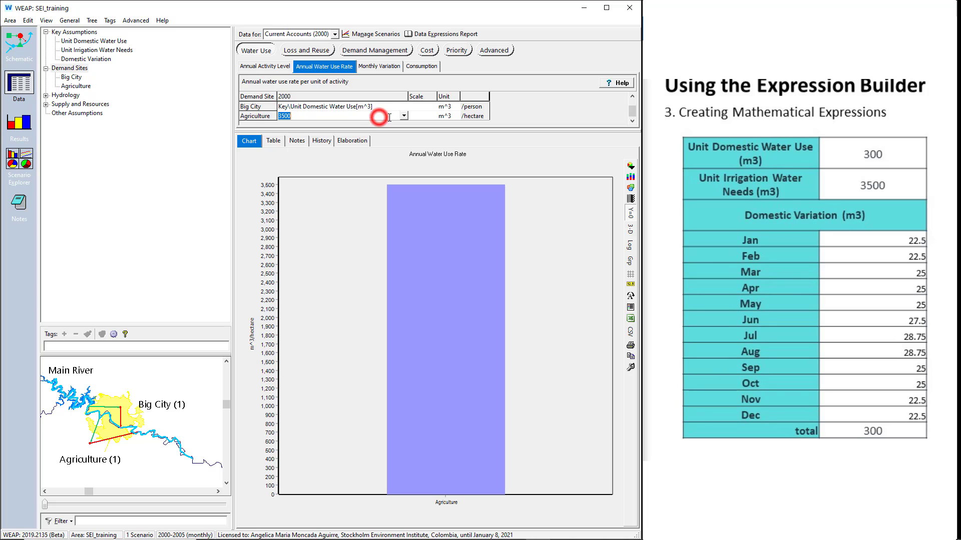
click(403, 116)
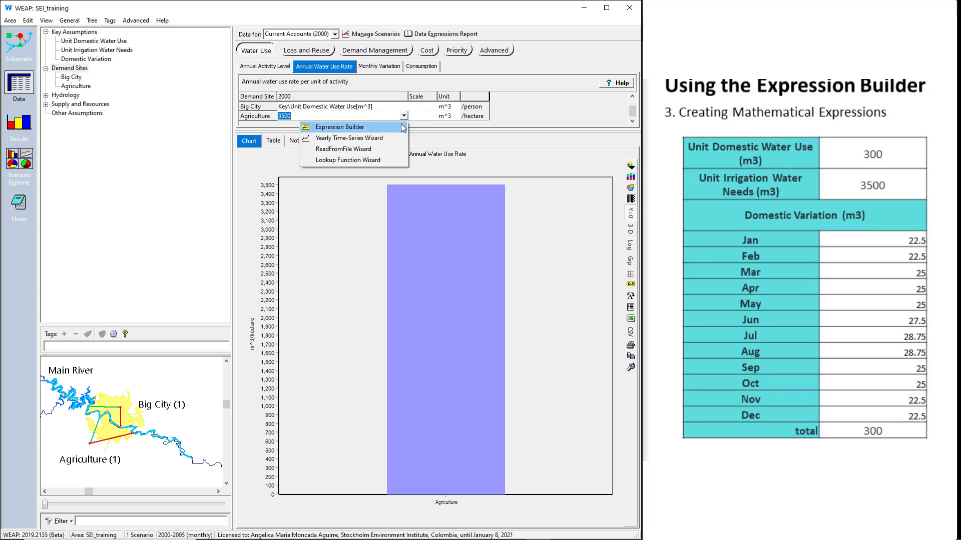
click(401, 126)
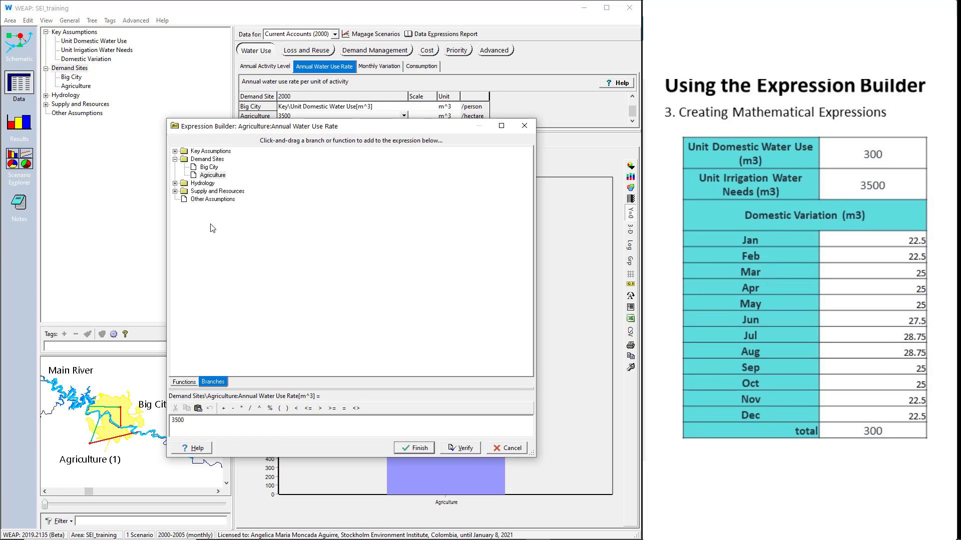
click(175, 151)
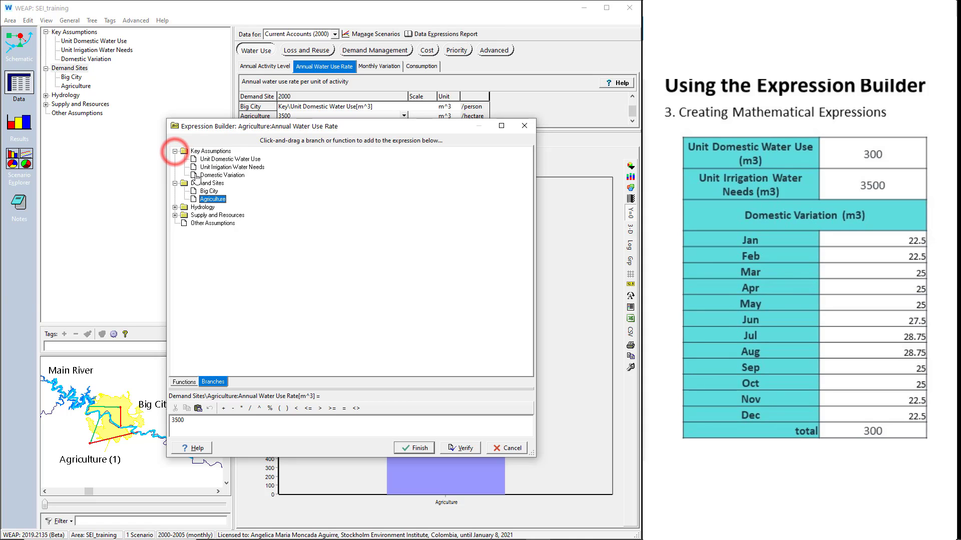
click(244, 420)
key(BackSpace)
key(BackSpace)
key(BackSpace)
key(BackSpace)
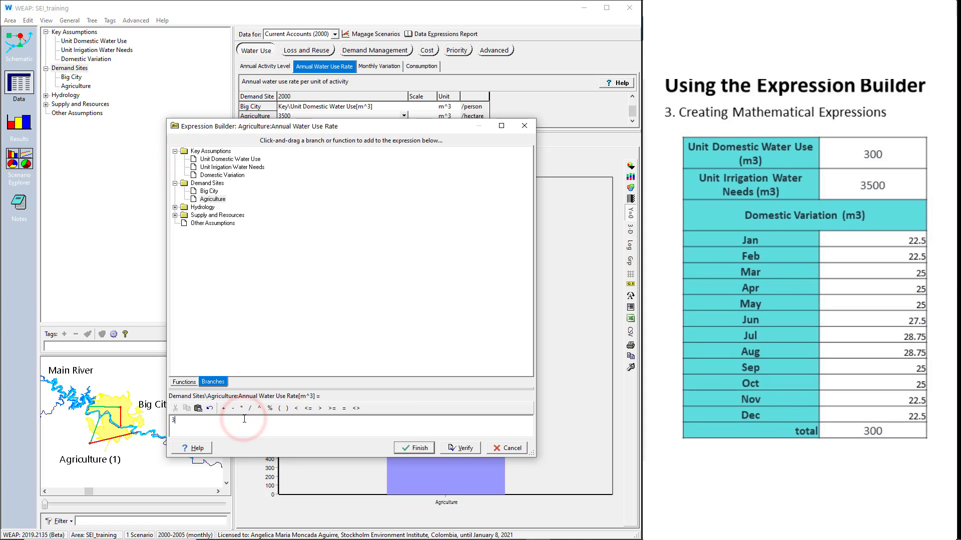
drag(220, 170, 260, 421)
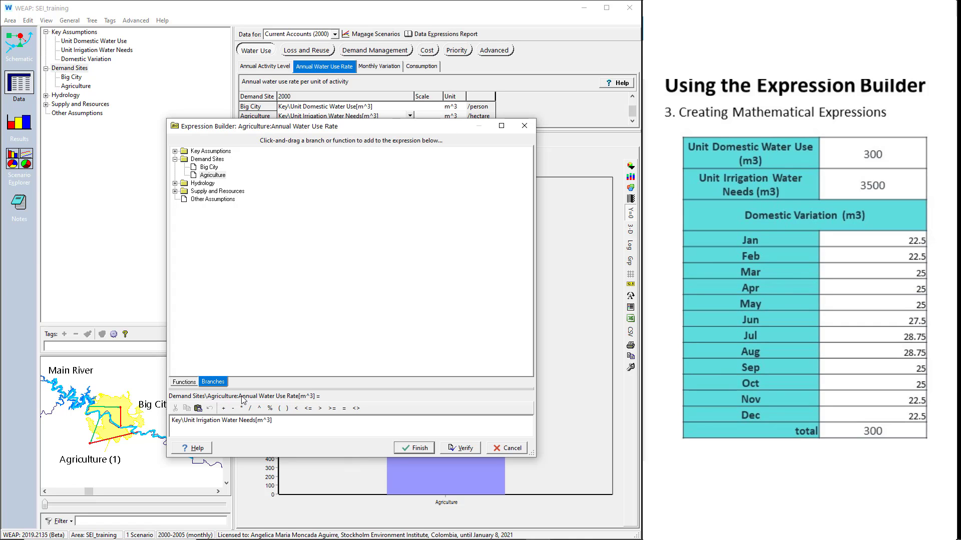
click(410, 447)
- Check Big City's Annual Water Use Rate in chart and table form, and Agriculture's in the chart
click(322, 107)
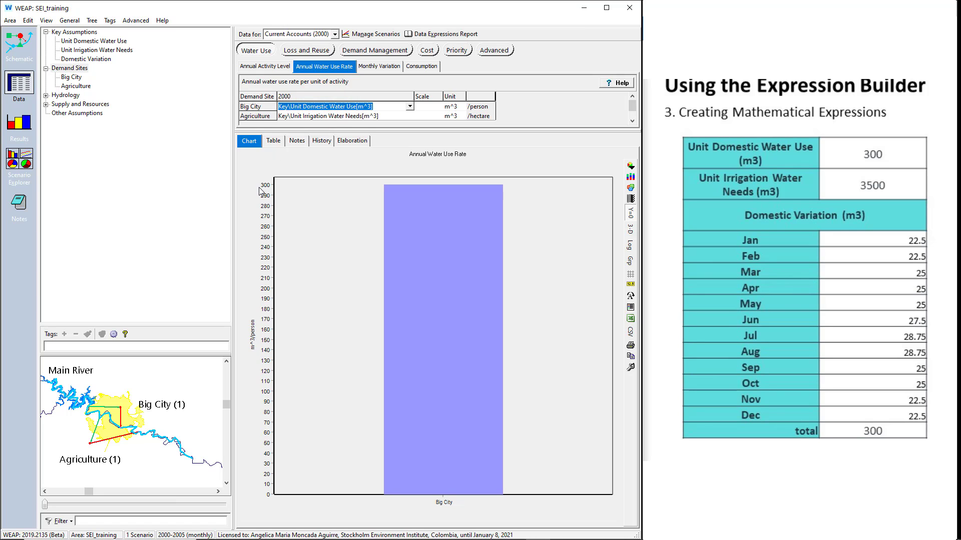
click(274, 142)
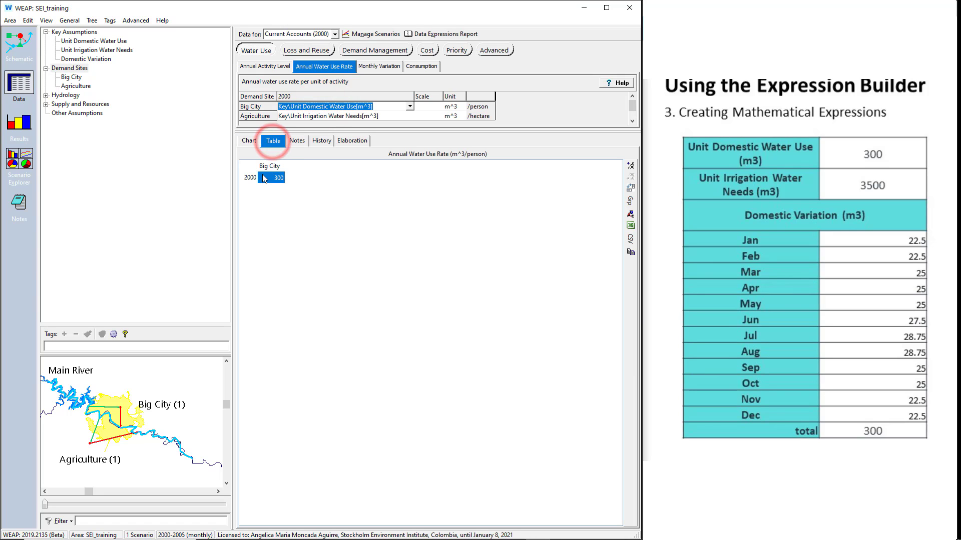
click(250, 142)
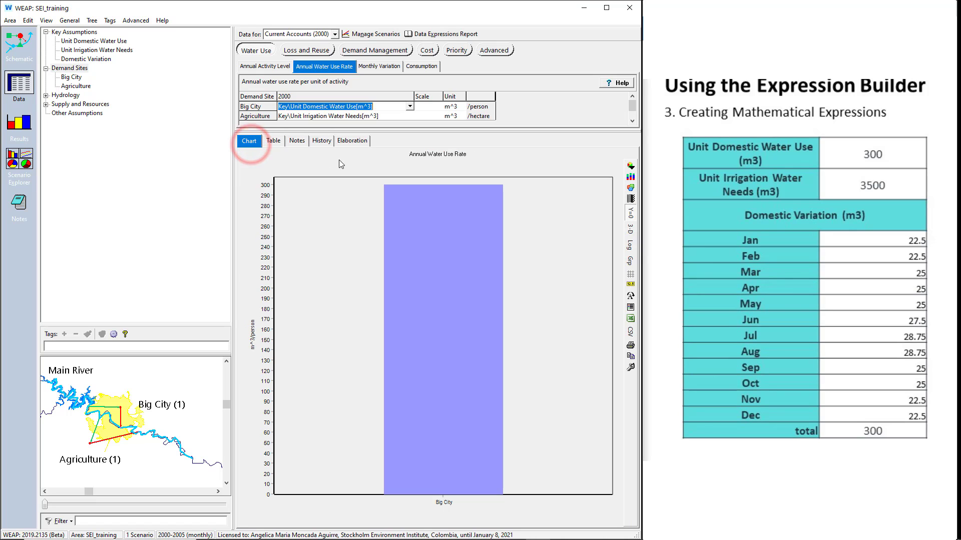
click(334, 119)
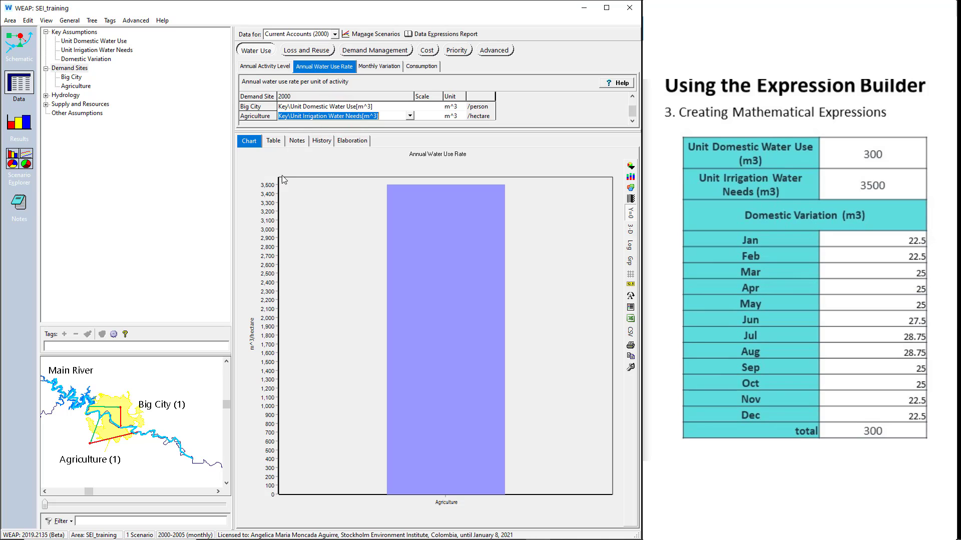
- Check Agriculture's Annual Water Use Rate in table form and return to its chart
click(272, 143)
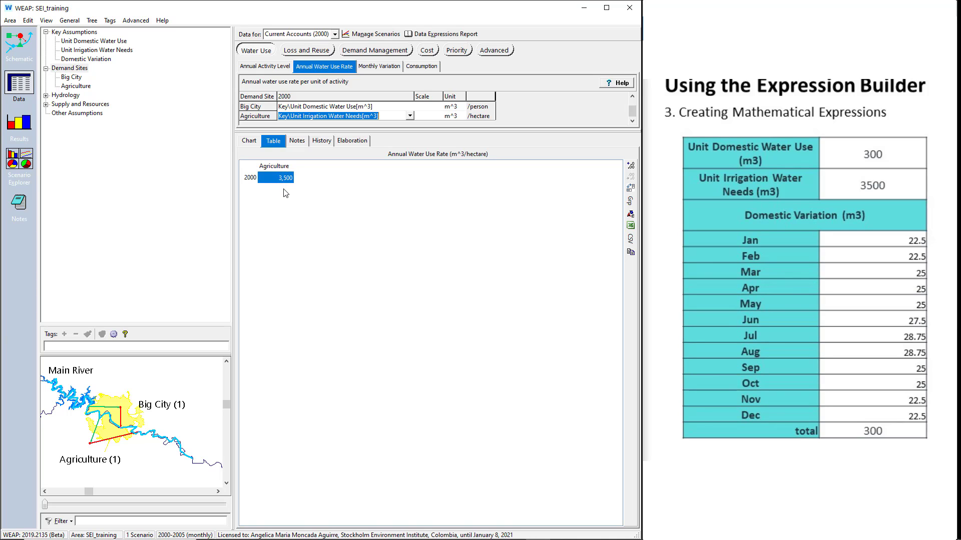
click(247, 142)
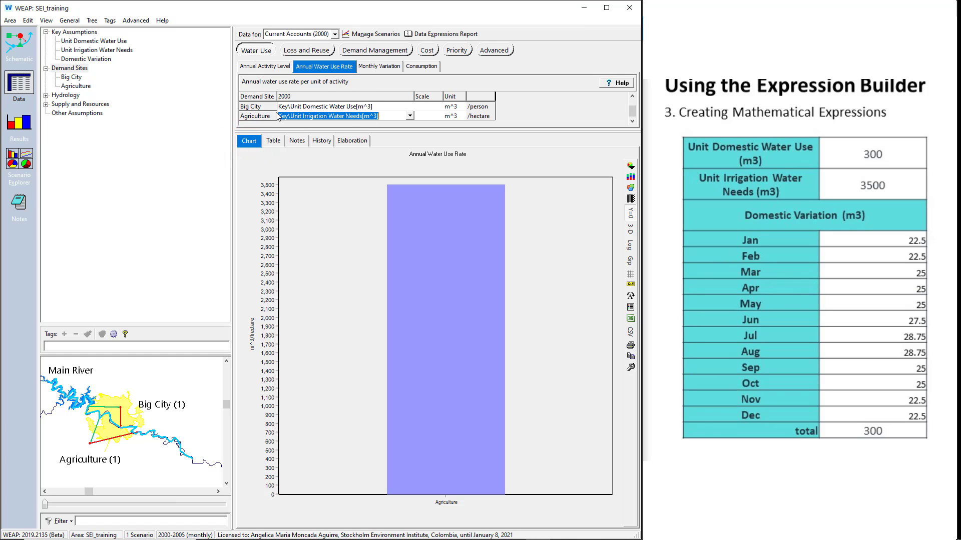
- Set the Unit Domestic Water Use key assumption to 500
click(74, 32)
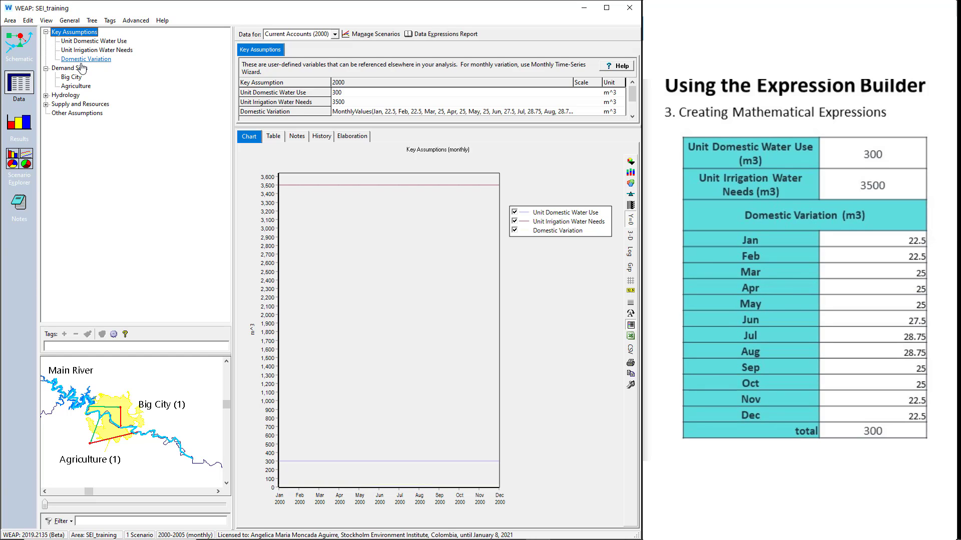
click(354, 93)
text(500)
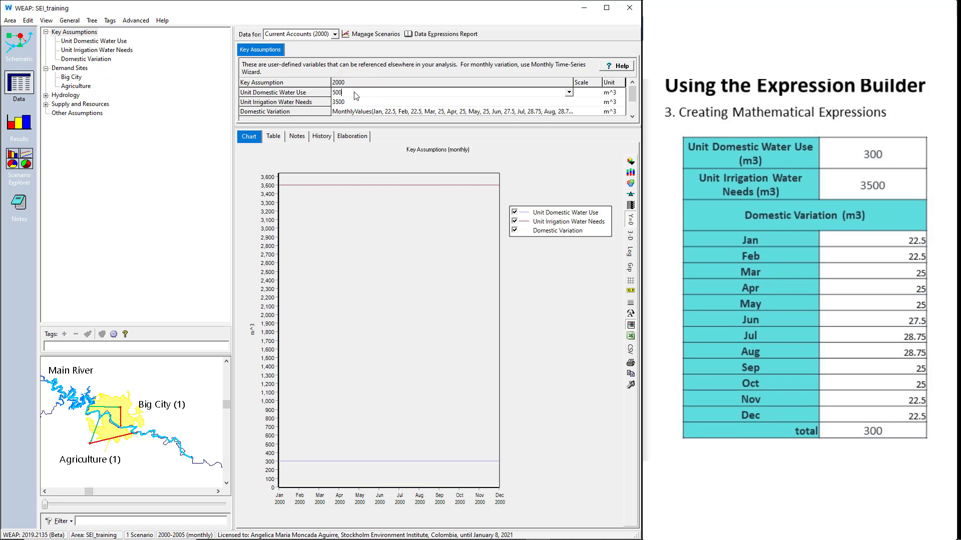
key(Return)
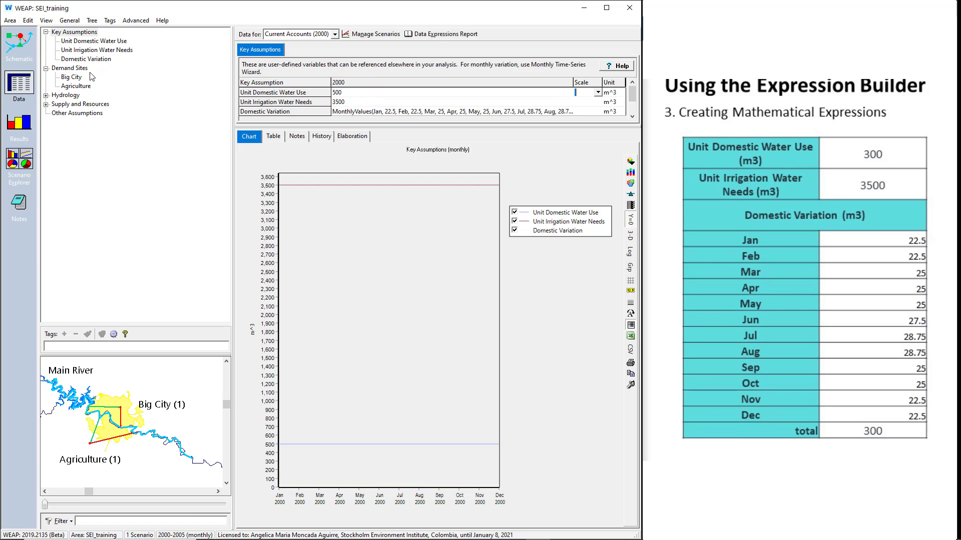
- Examine Big City's Annual Water Use Rate as a table to see the effect of the edited key assumption
click(73, 68)
click(307, 68)
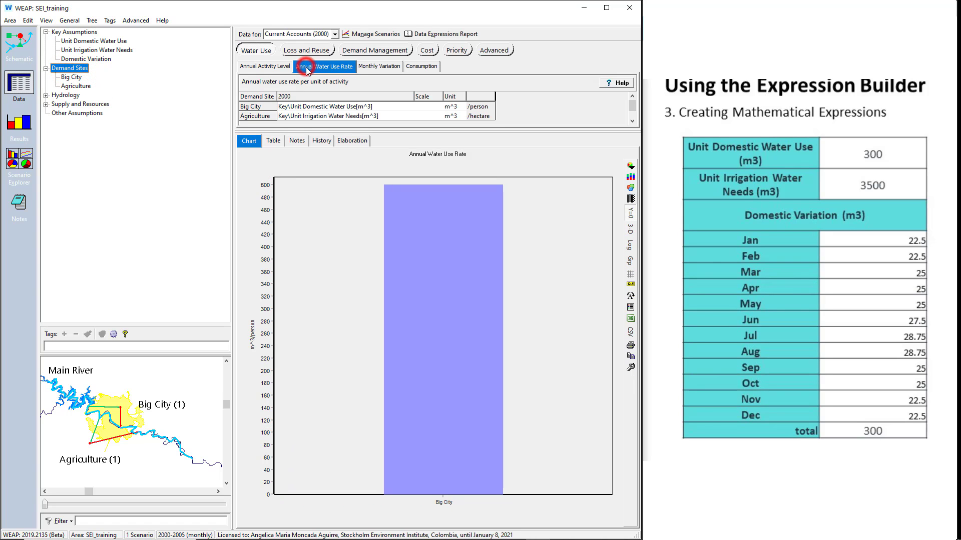
click(299, 104)
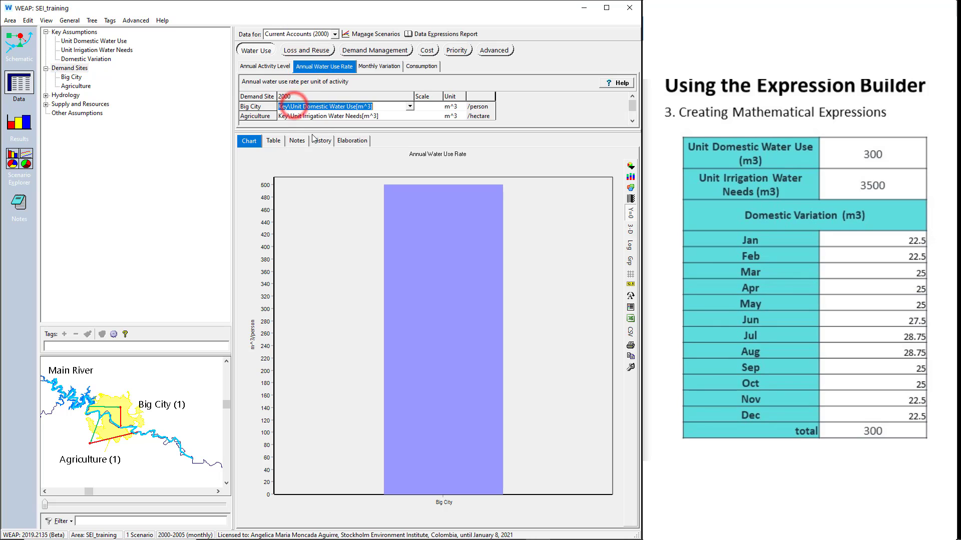
click(274, 142)
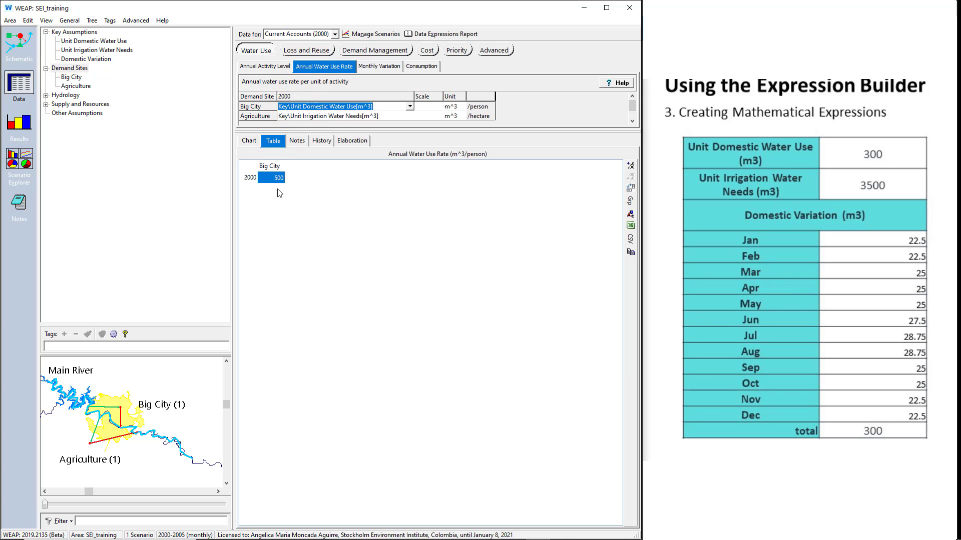
- Set the Unit Domestic Water Use key assumption back to 300
click(75, 32)
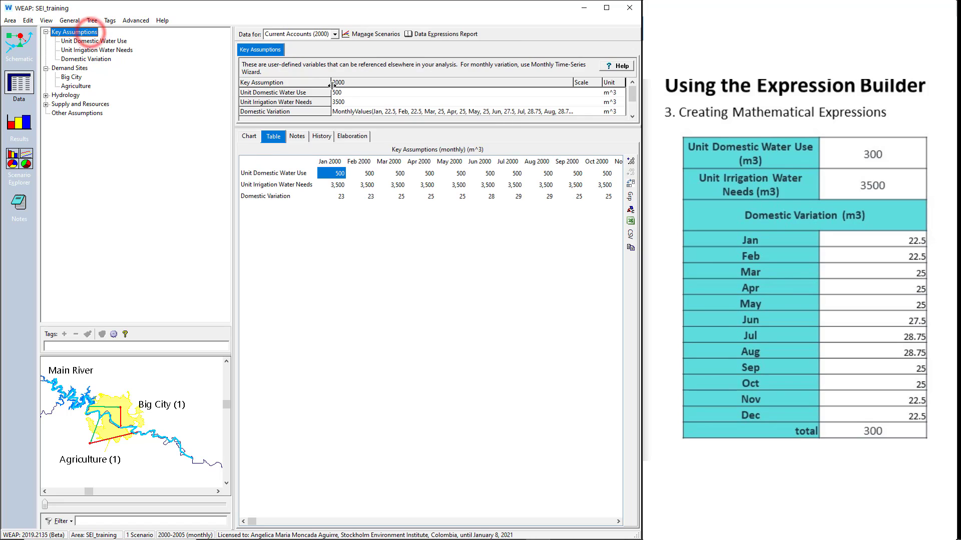
click(345, 93)
text(300)
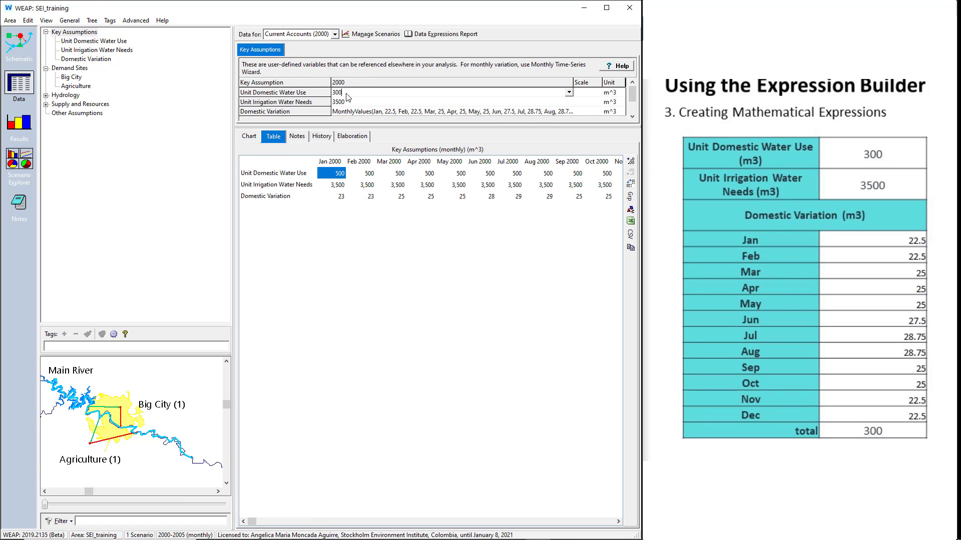
key(Tab)
- Use the Expression Builder to set Big City's Monthly Variation to Key\Domestic Variation / Key\Unit Domestic Water Use * 100
click(70, 69)
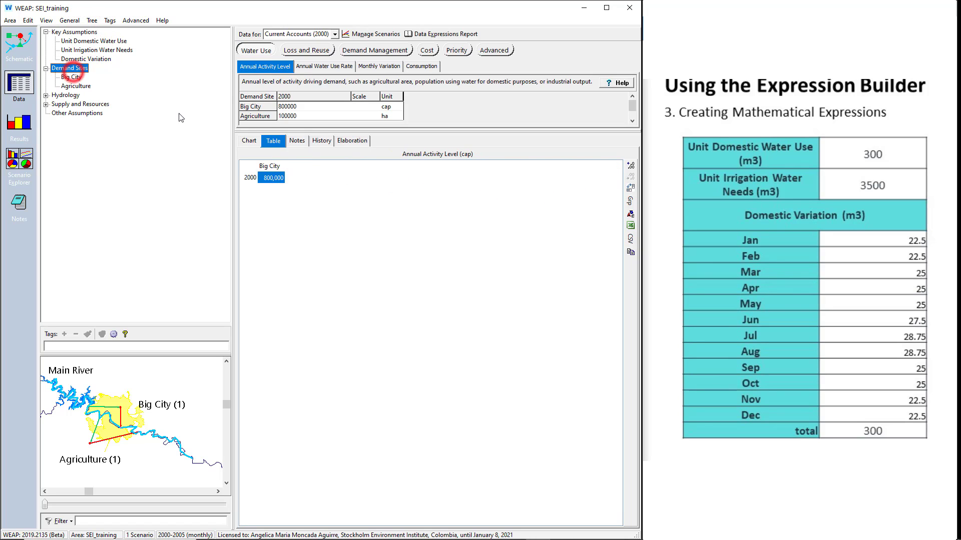
click(380, 67)
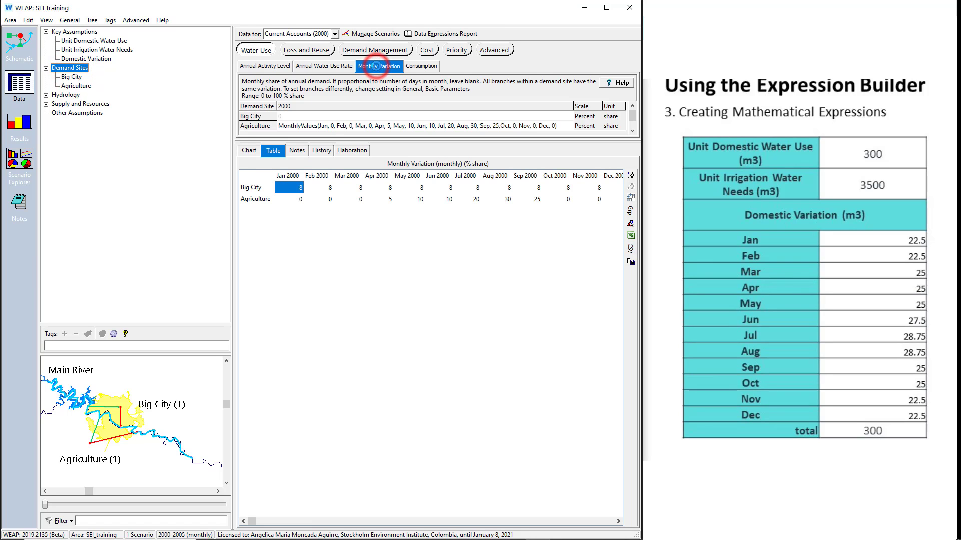
click(397, 117)
click(569, 116)
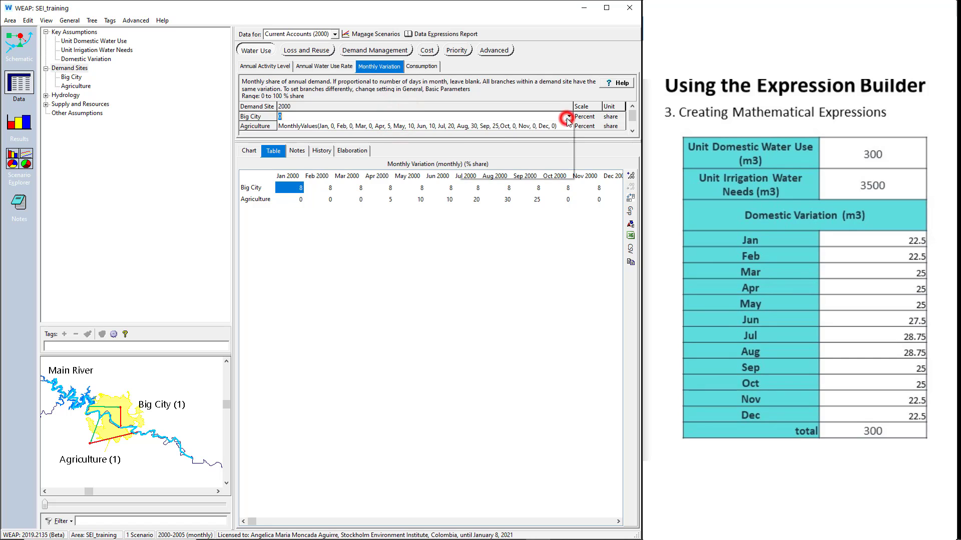
click(566, 127)
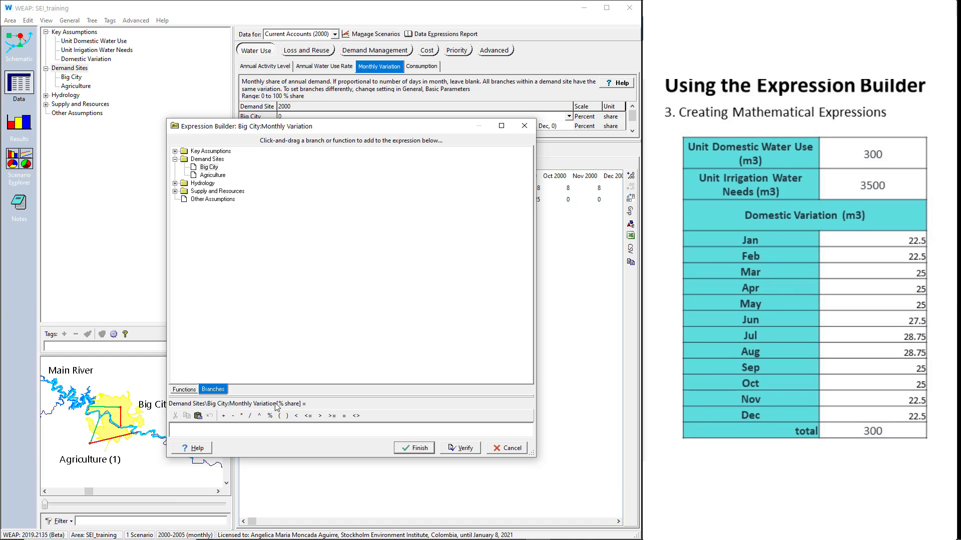
click(175, 151)
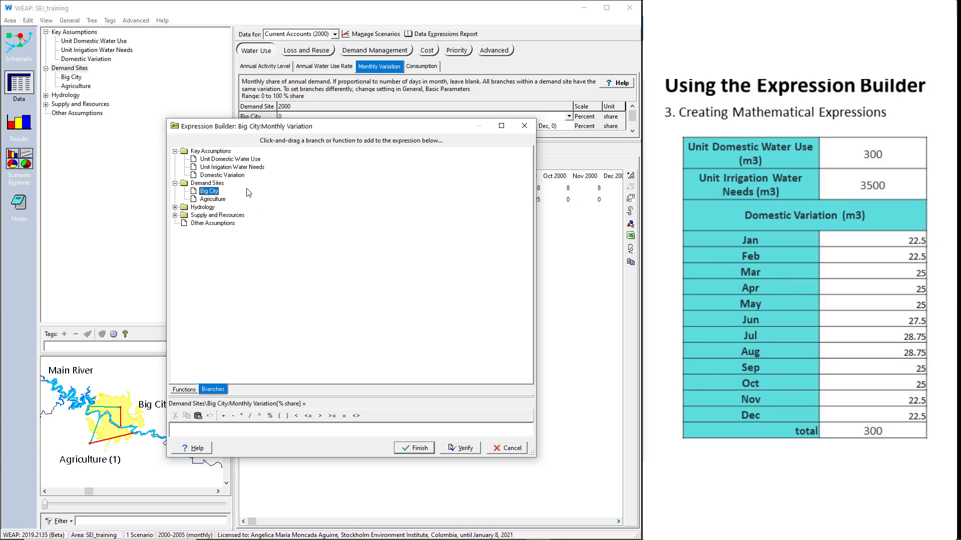
drag(244, 176, 259, 426)
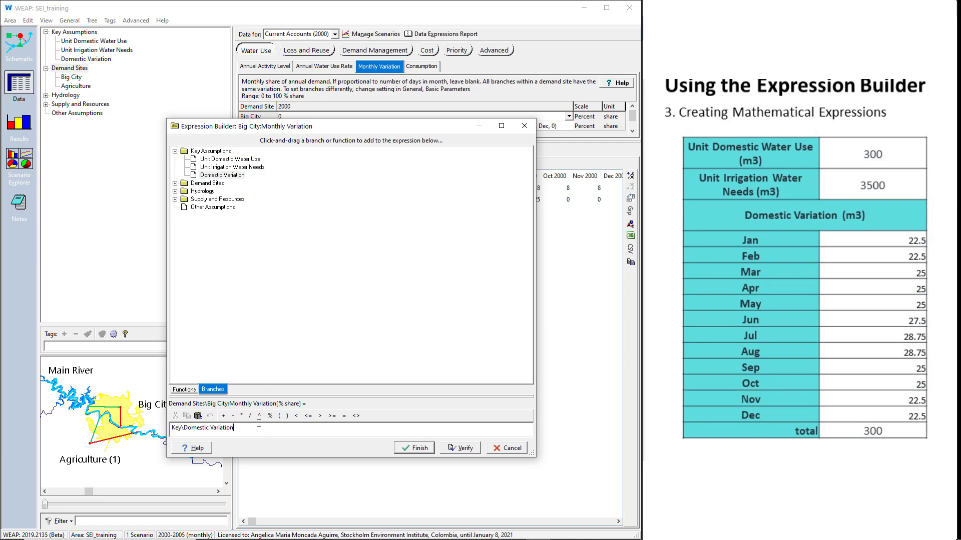
click(249, 415)
drag(236, 161, 266, 431)
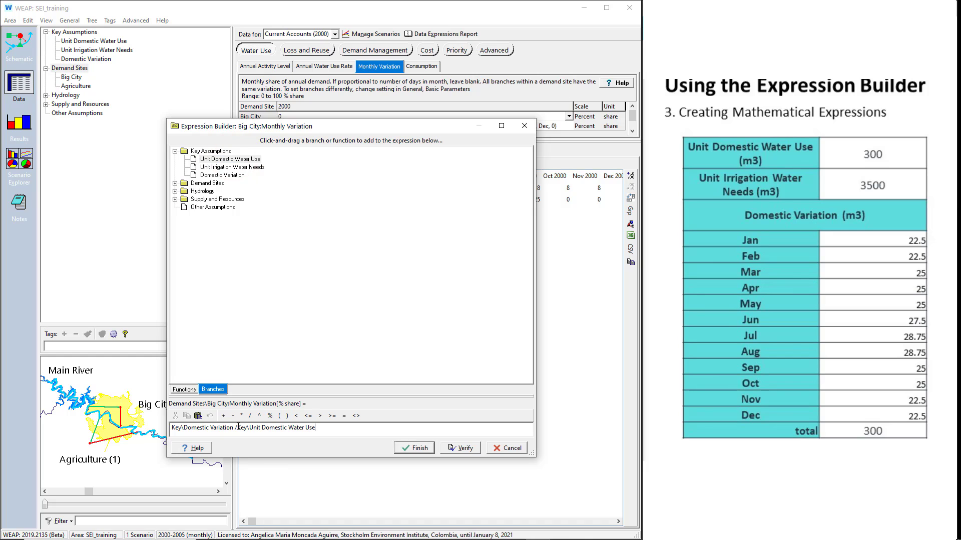
click(242, 416)
click(421, 453)
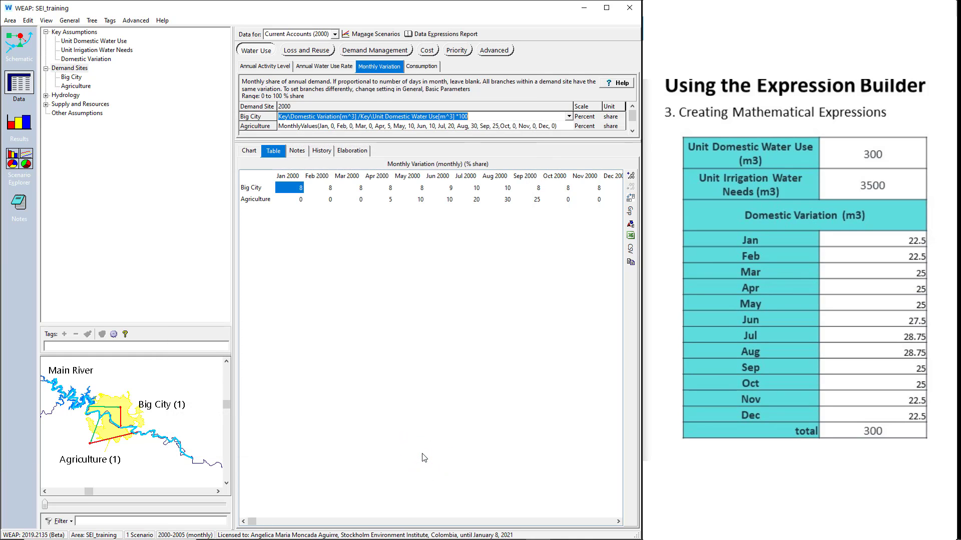
- Review the demand sites' Monthly Variation chart and compare it with the Annual Water Use Rate chart
click(249, 151)
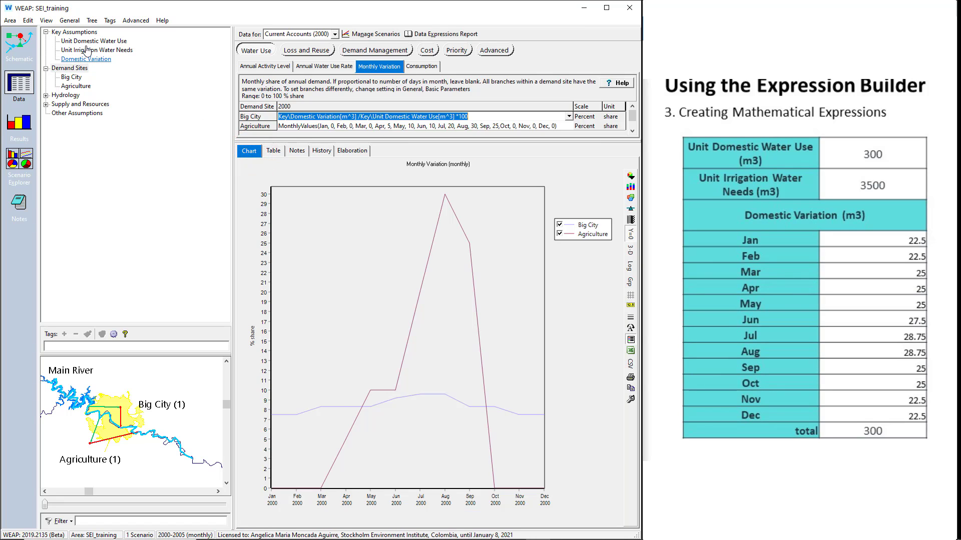
click(307, 68)
click(375, 68)
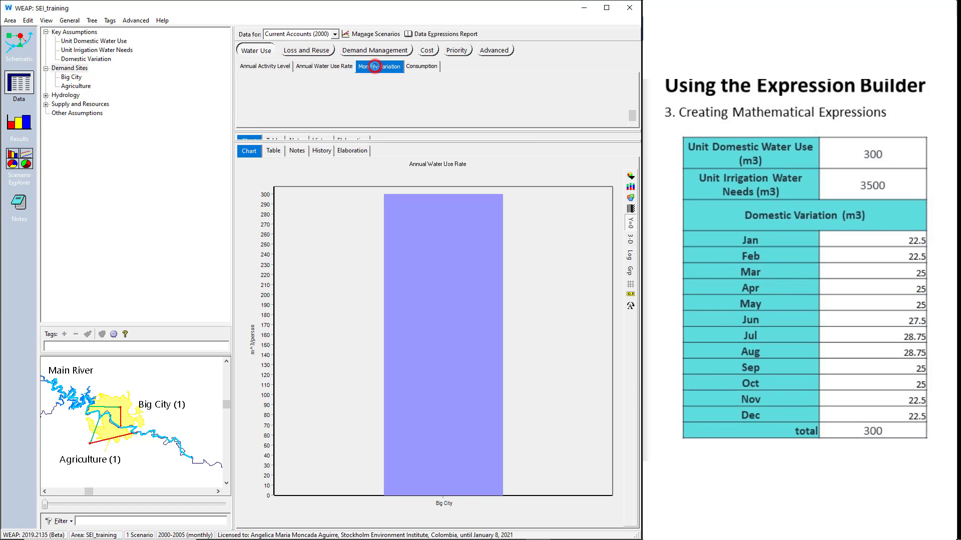
- Recalculate the results and show Water Demand (not including loss, reuse and DSM) for the demand sites as a table
click(23, 122)
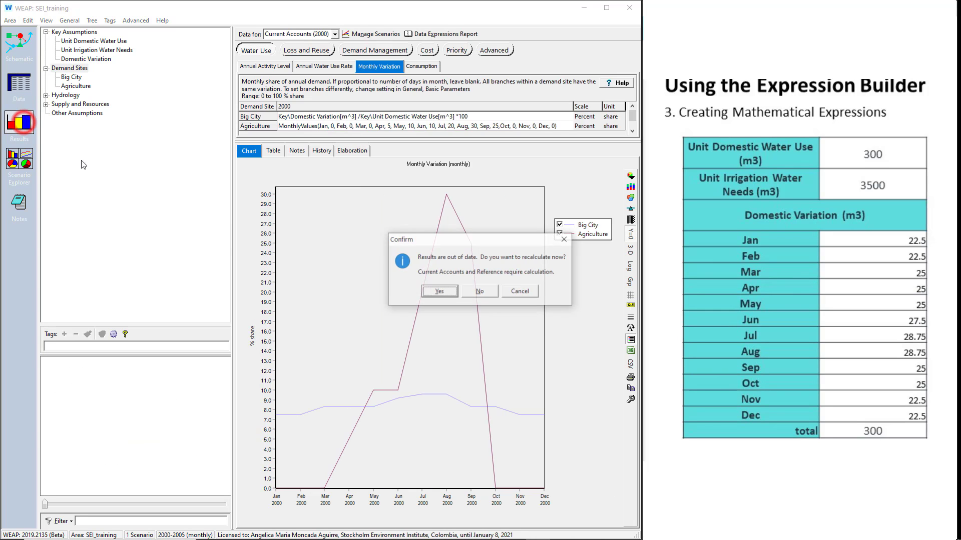
click(429, 295)
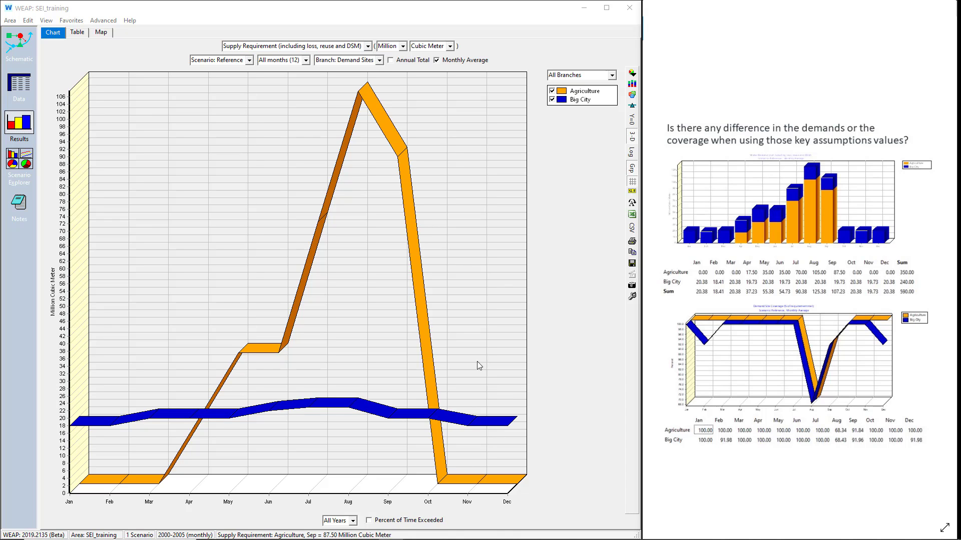
click(367, 45)
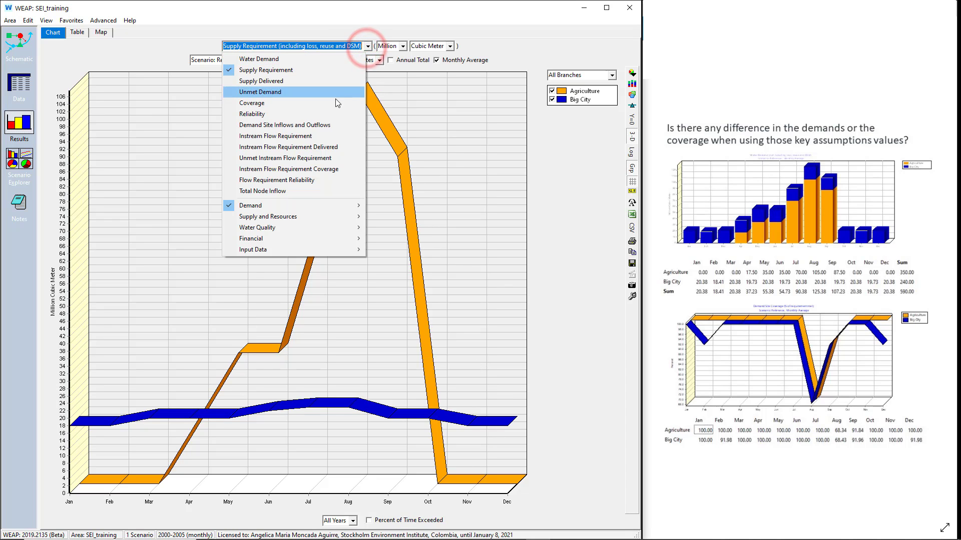
mouse_move(345, 205)
click(409, 206)
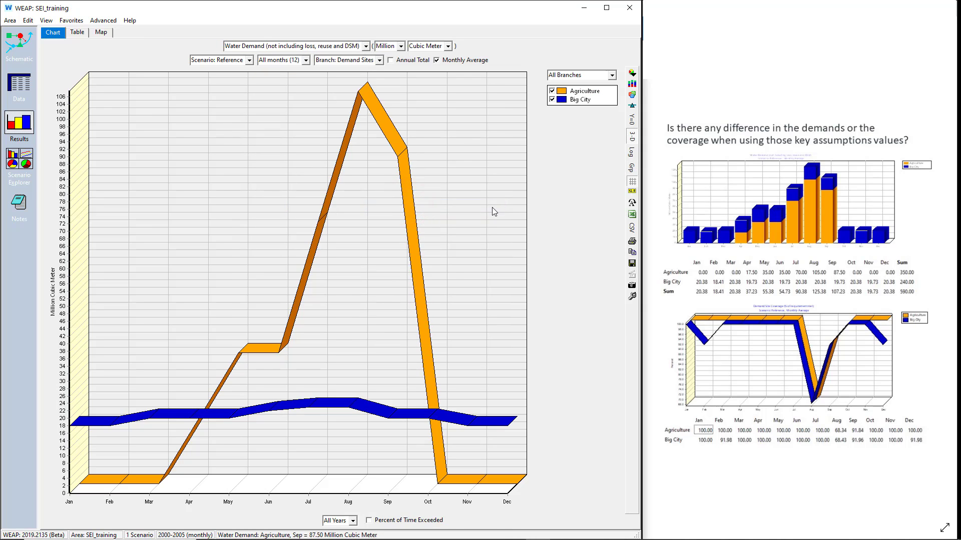
click(77, 32)
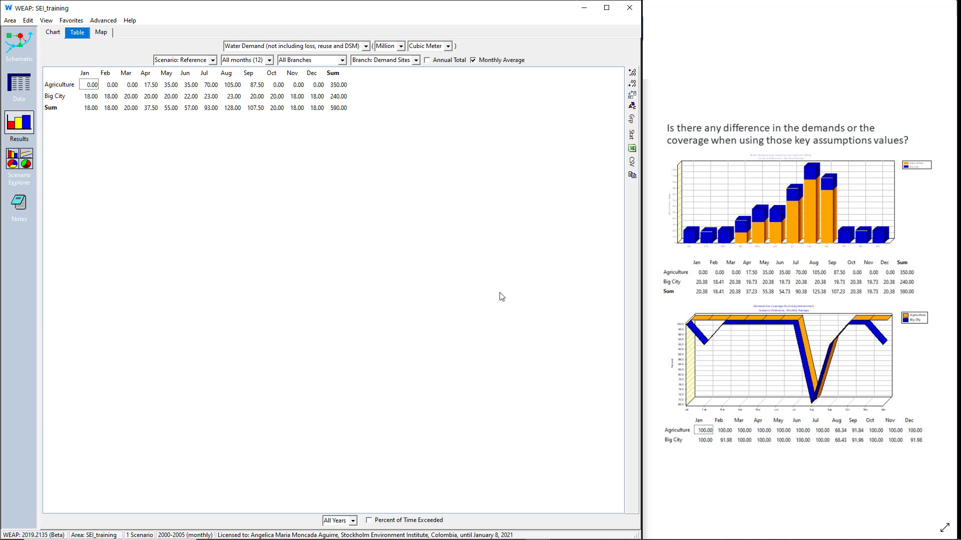
- Show the Demand Site Coverage results table for all demand sites under the Reference scenario
click(366, 47)
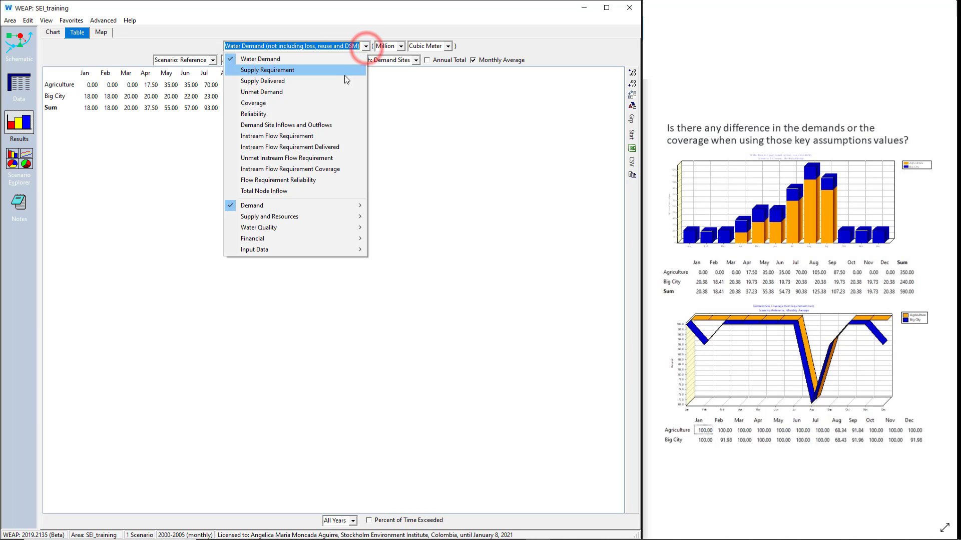
mouse_move(325, 204)
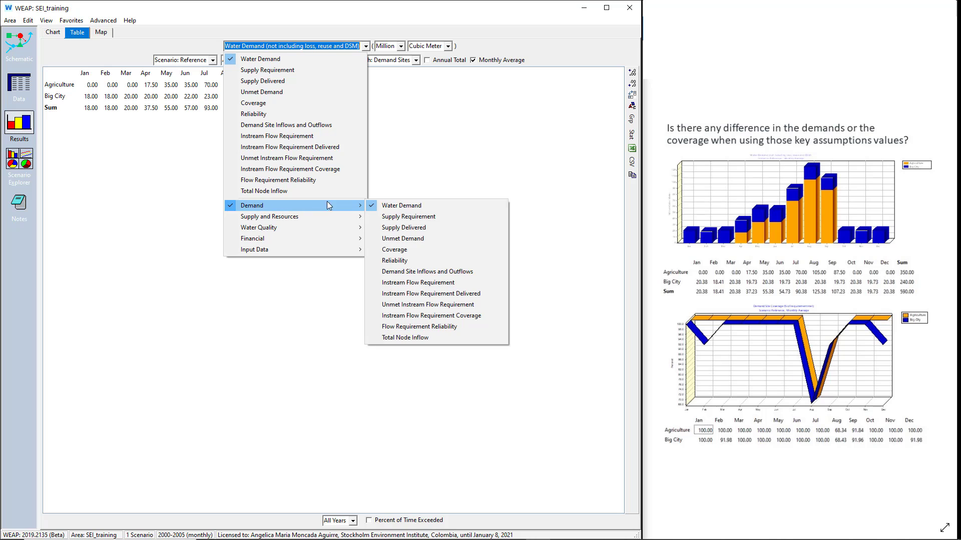
click(407, 249)
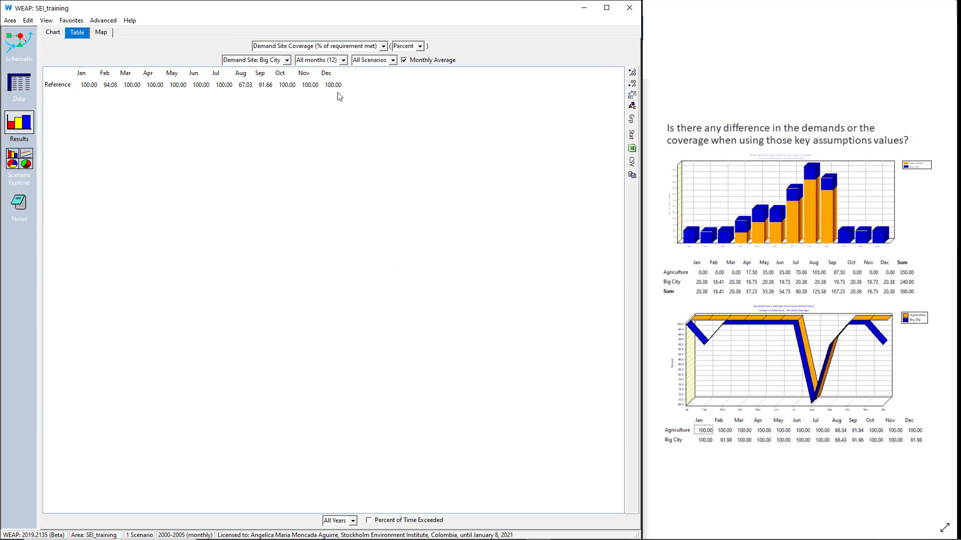
click(382, 61)
click(382, 71)
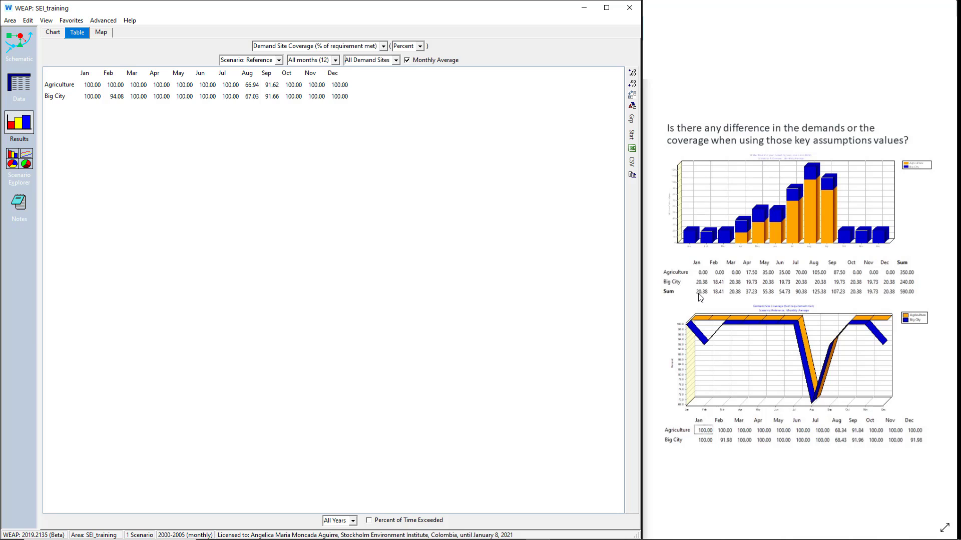
- Return to the input data and clear the MonthlyValues expression from Agriculture's Monthly Variation
click(20, 94)
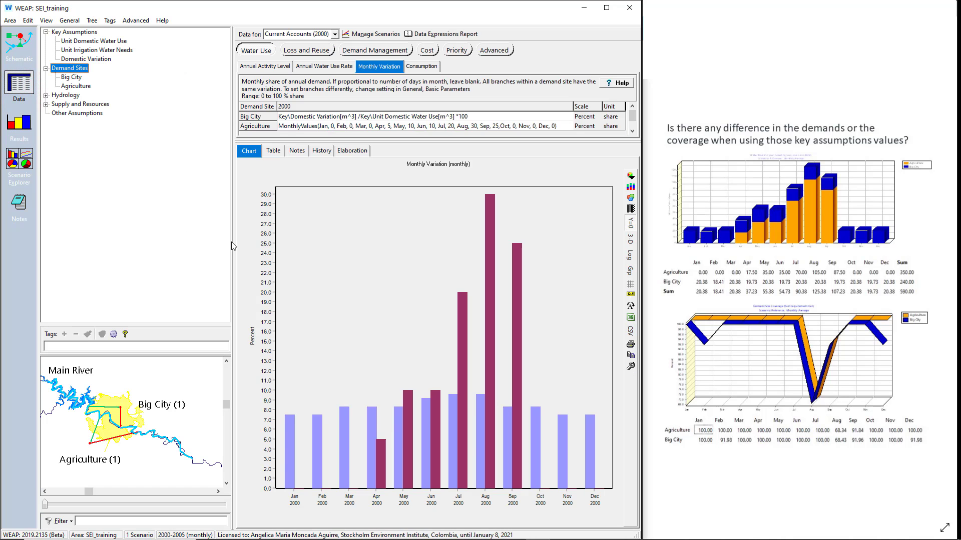
click(349, 126)
key(ctrl+c)
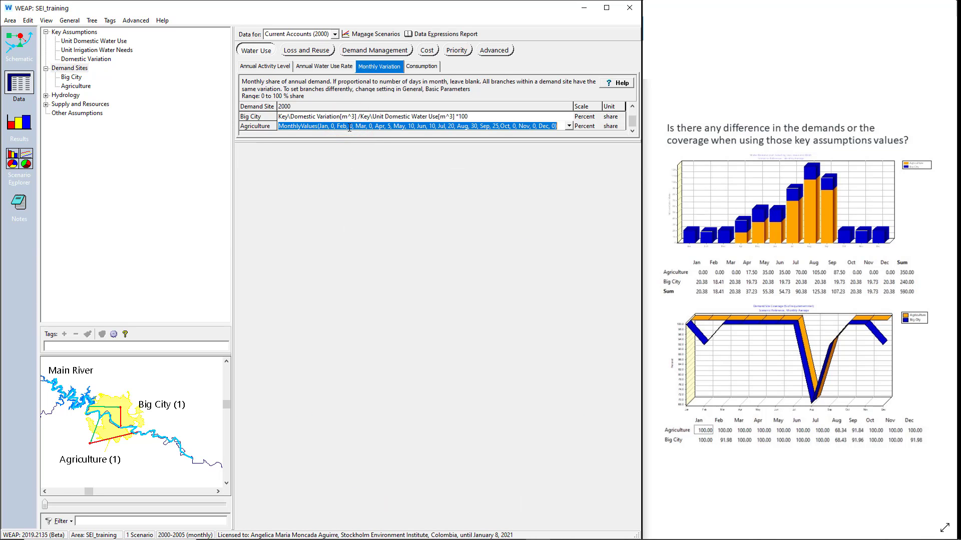
key(Delete)
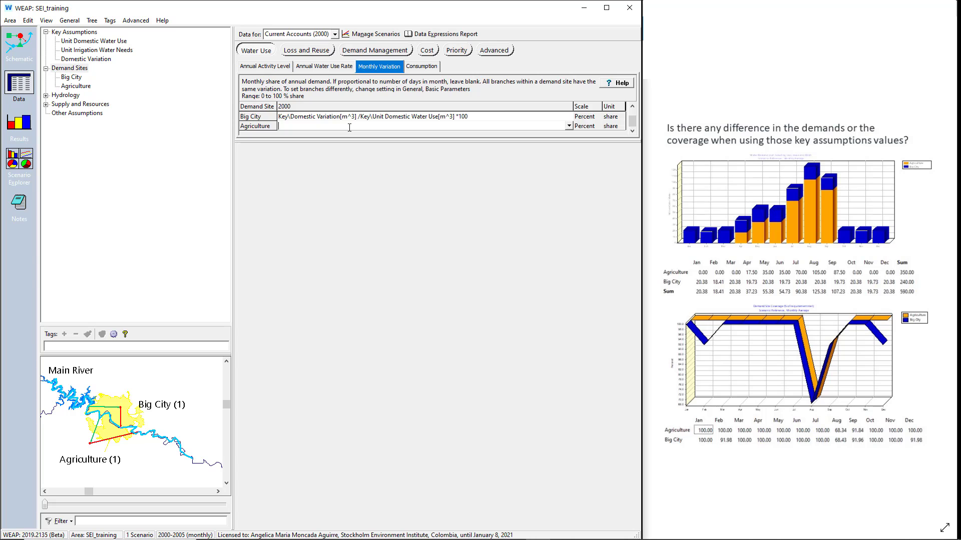
key(Return)
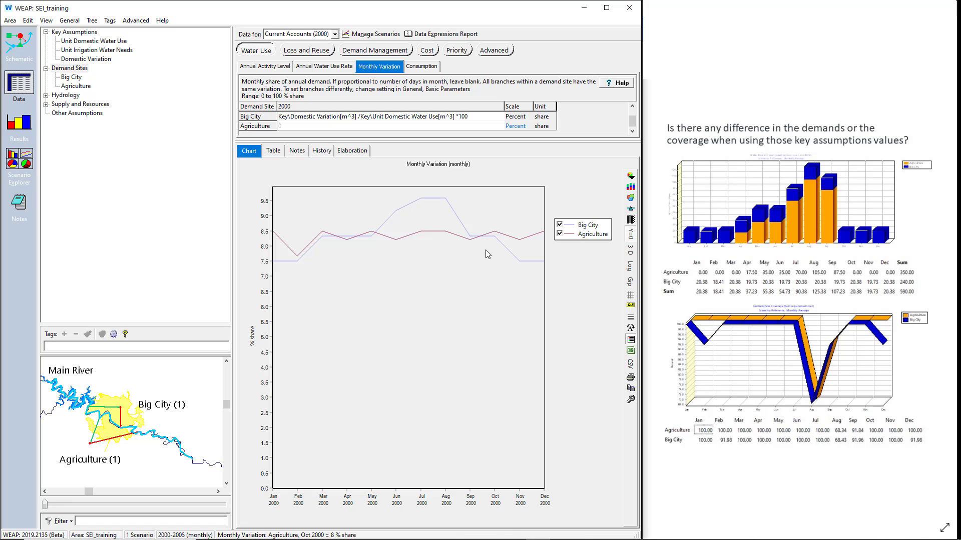
- Look over the number of days per month in the Years and Time Steps settings and close them
click(70, 20)
click(75, 31)
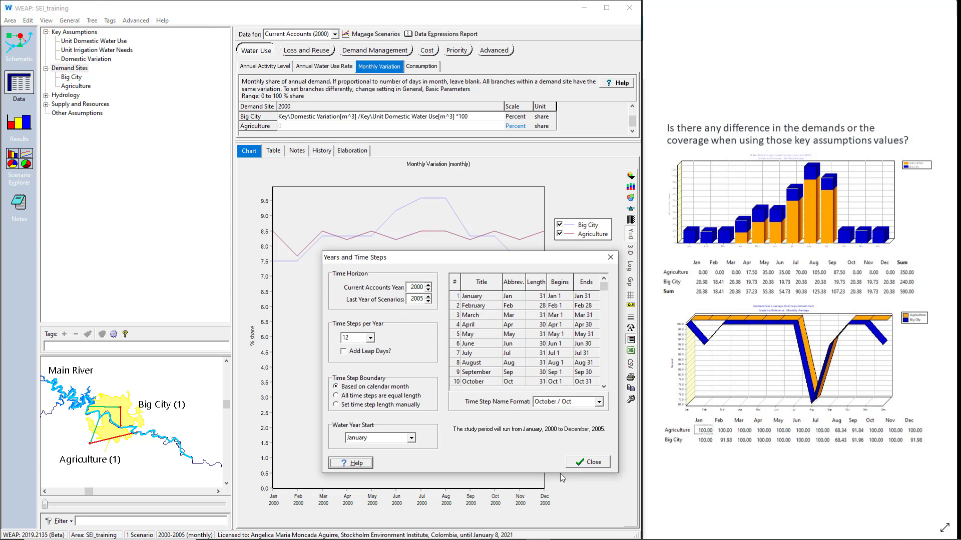
click(585, 463)
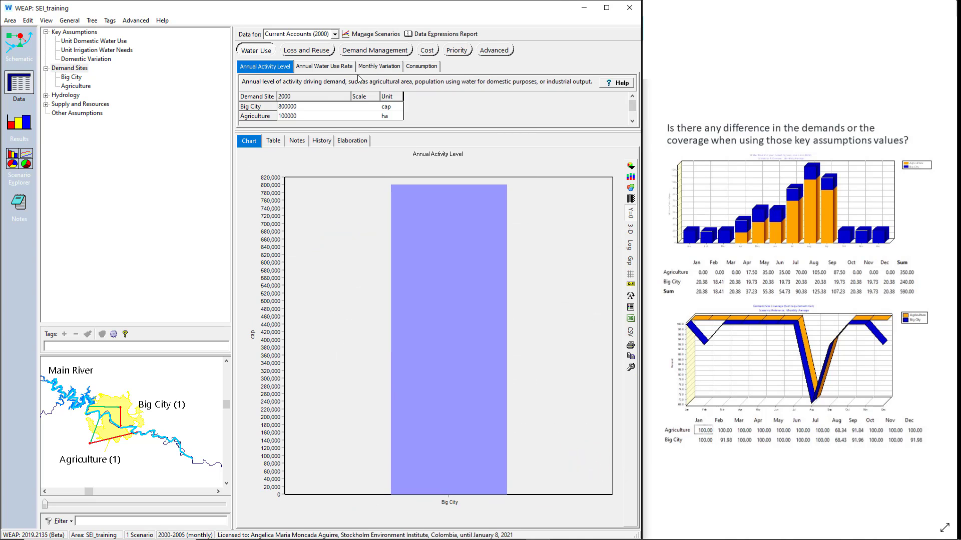
- Paste the MonthlyValues expression back into Agriculture's Monthly Variation (Apr 5, May 10, Jun 10, Jul 20, Aug 30, Sep 25, other months 0)
click(369, 66)
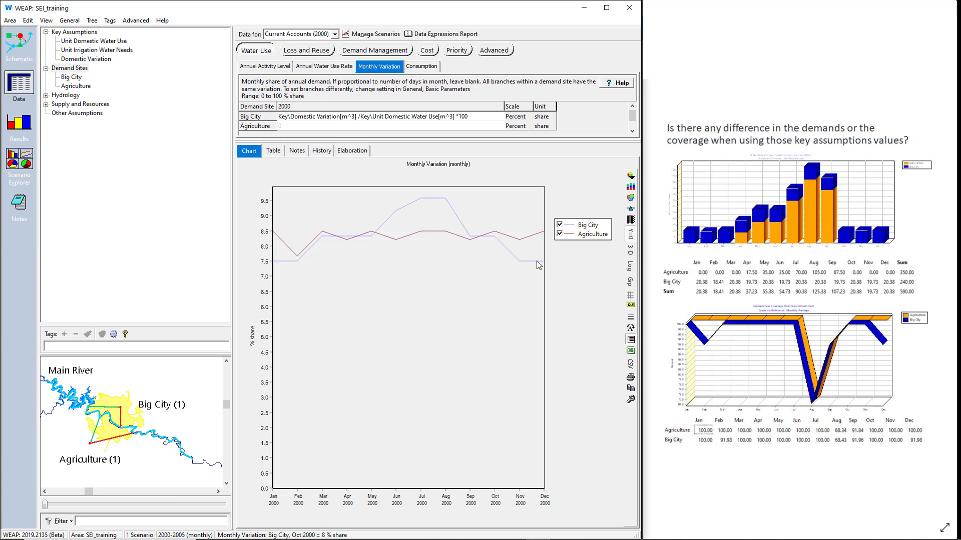
click(366, 126)
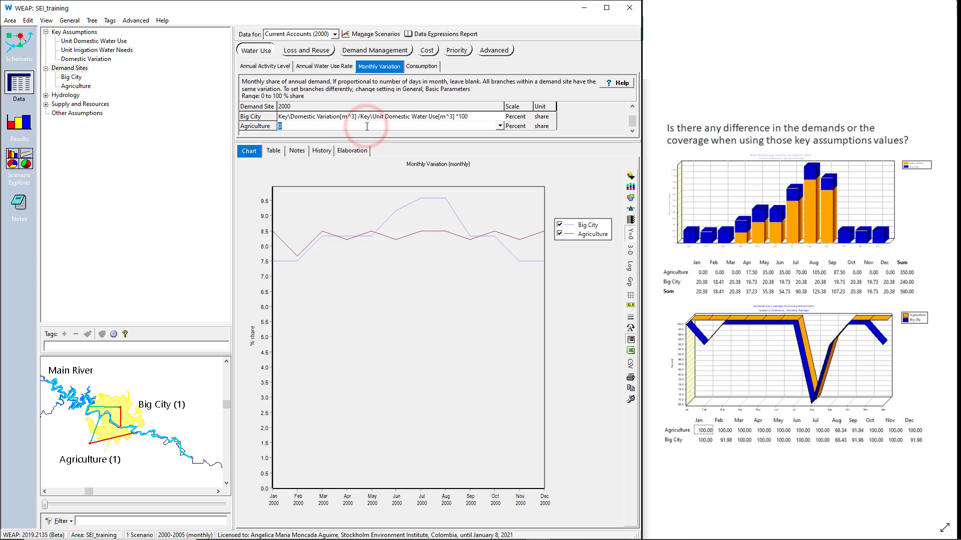
key(ctrl+v)
key(Return)
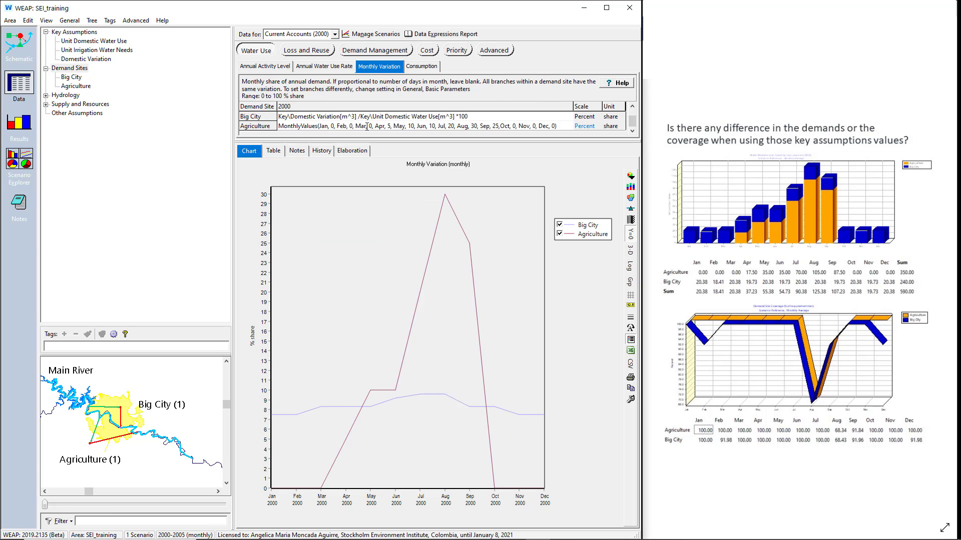
- Open the results and recalculate Current Accounts and Reference
click(19, 123)
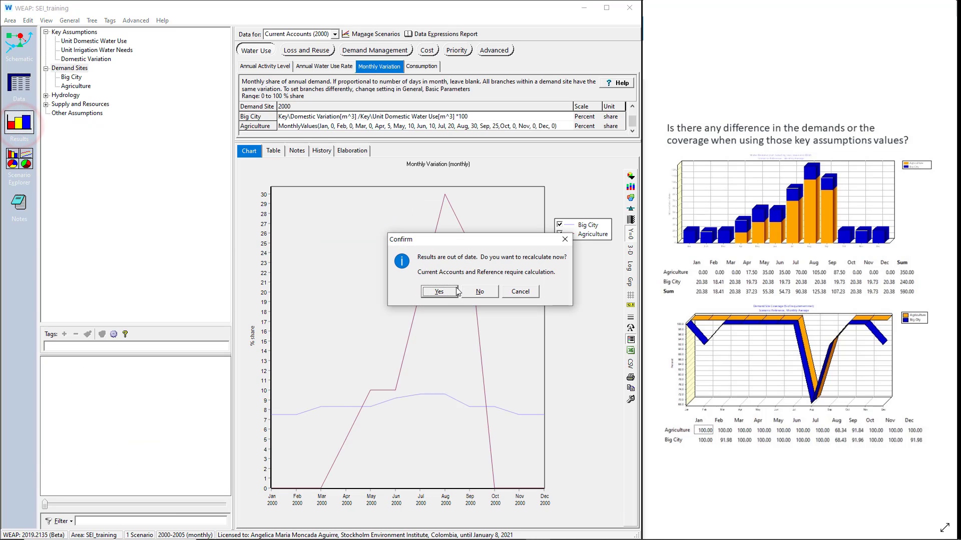
click(455, 290)
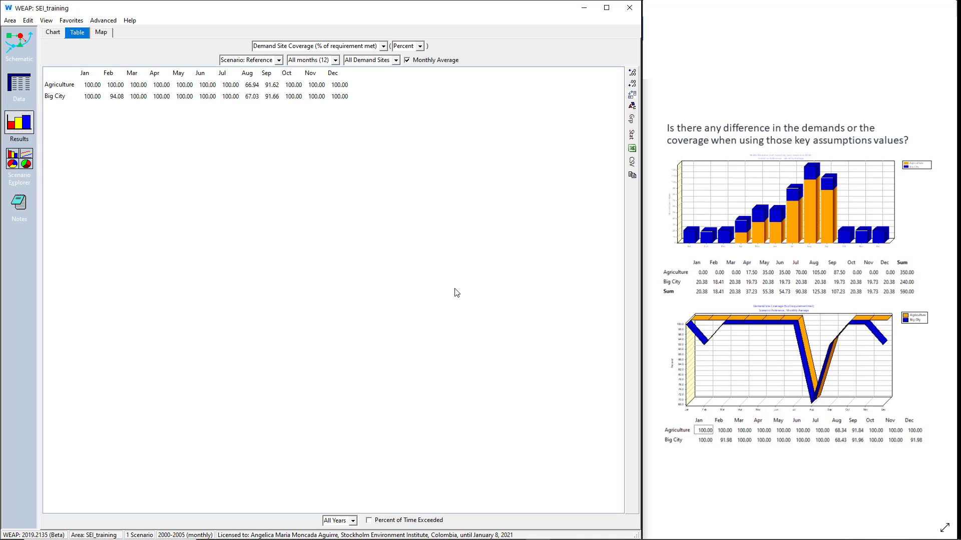